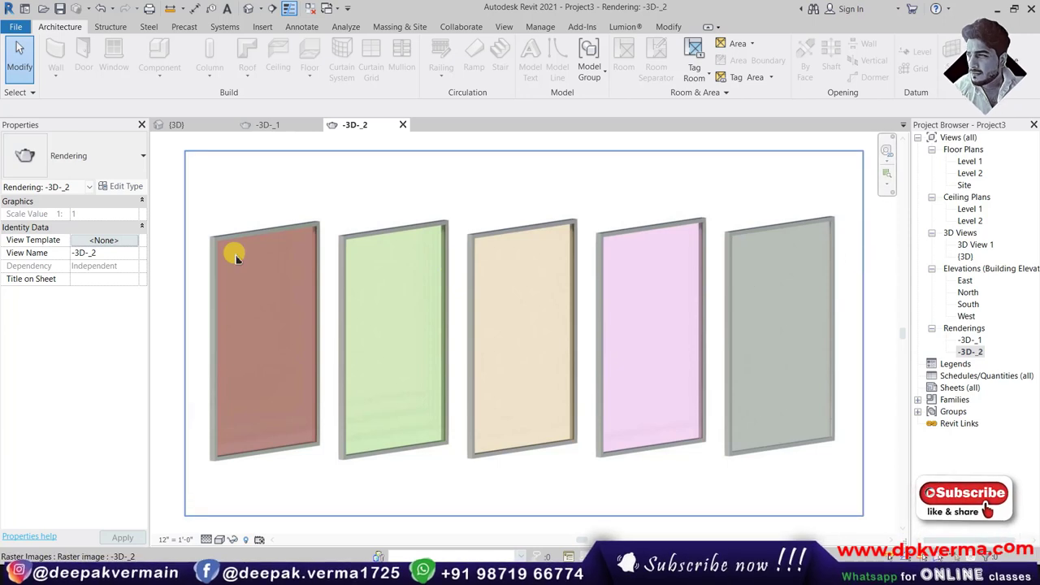
- Review the -3D-_1 rendering, then orbit the default {3D} view of the brick wall
double_click(969, 339)
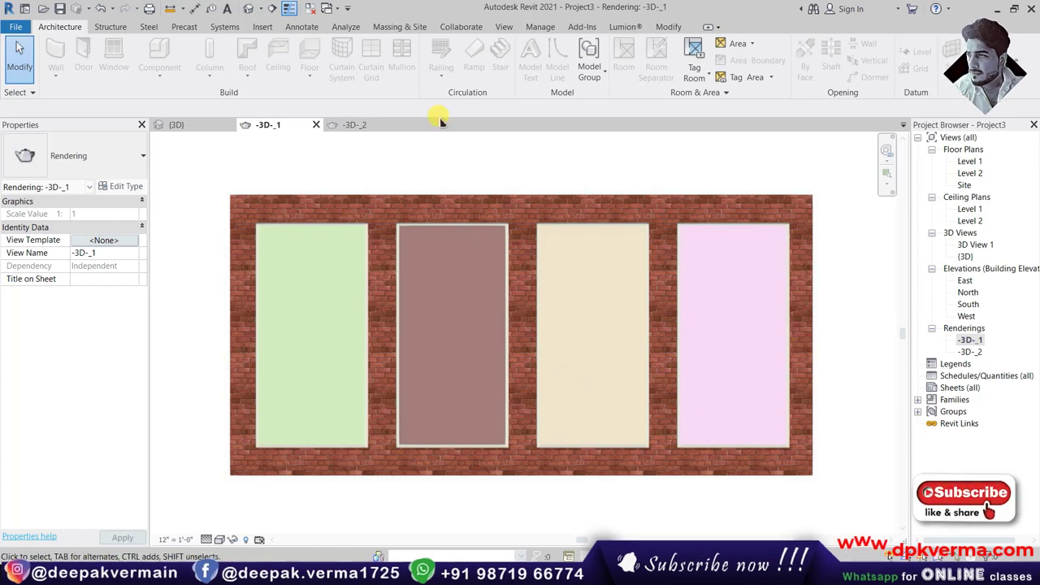
left_click(248, 8)
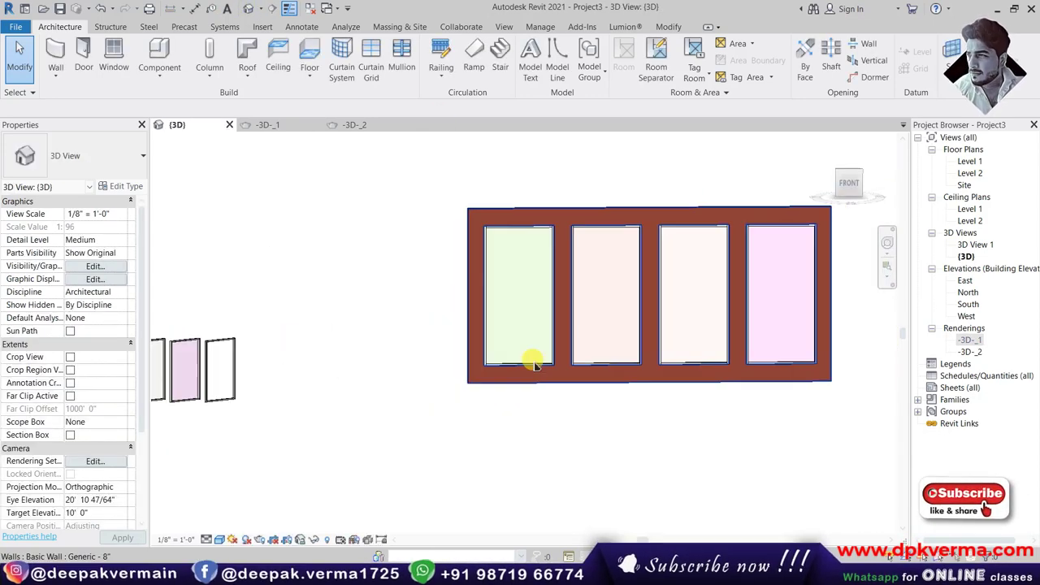
mouse_move(658, 347)
middle_mouse_down("shift")
mouse_move(656, 395)
mouse_move(585, 365)
mouse_move(615, 344)
mouse_move(503, 344)
middle_mouse_up("shift")
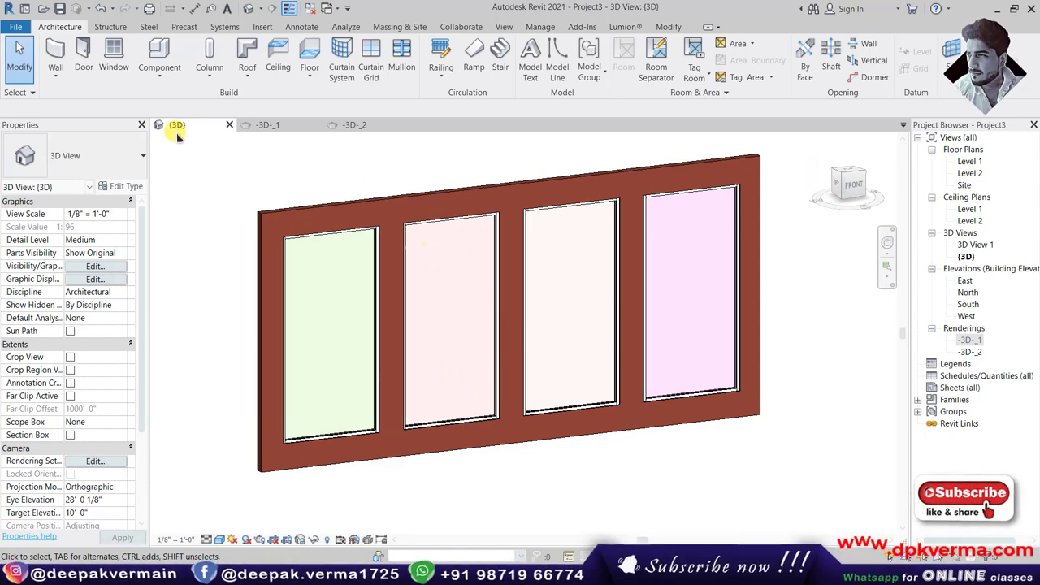
- Create a new project from a different template, opening Project5 on Level 1
left_click(36, 27)
left_click(32, 75)
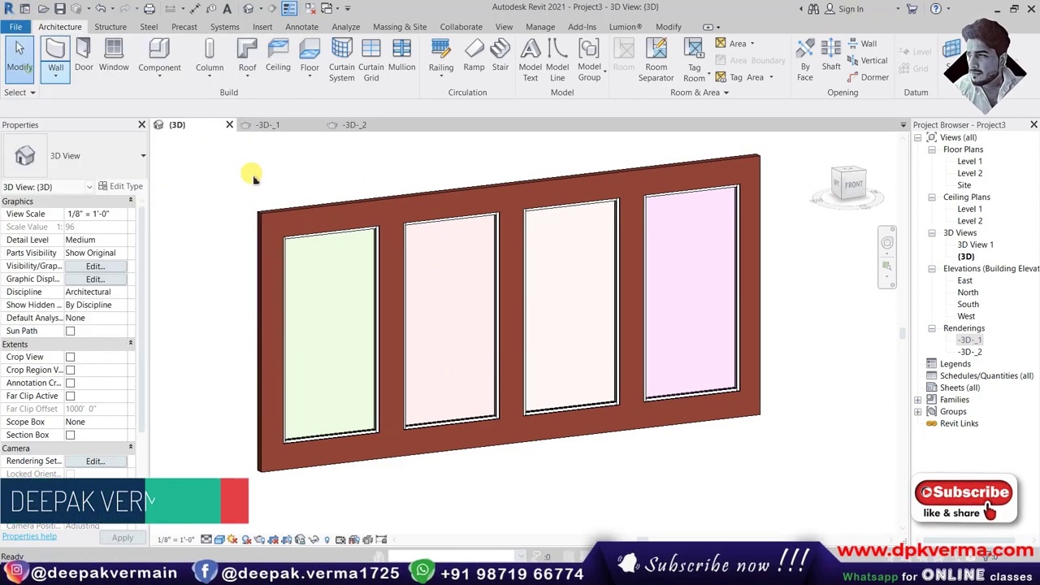
left_click(341, 179)
left_click(313, 232)
left_click(337, 253)
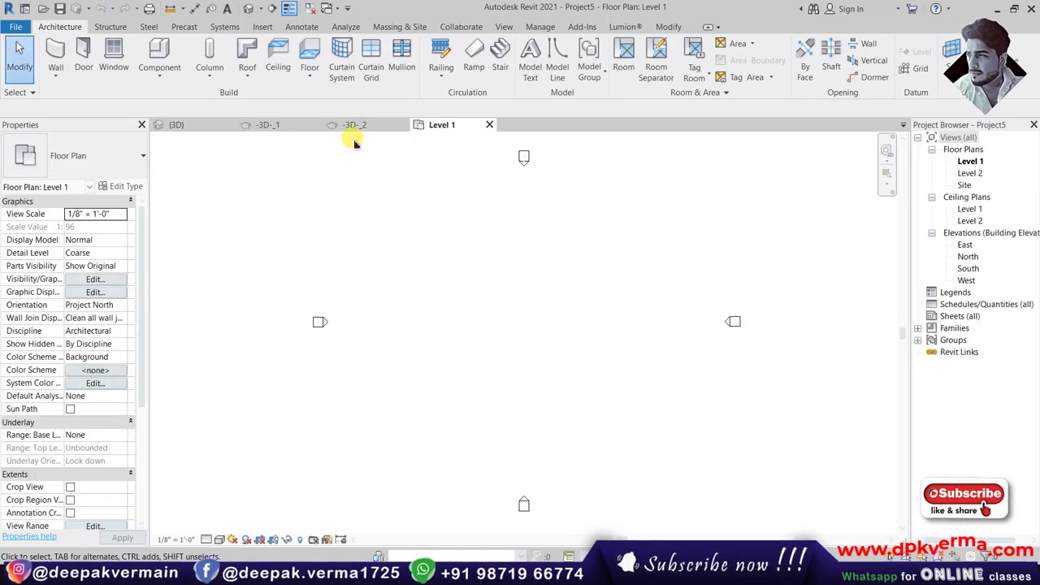
- Draw one angled Curtain Wall 1 on Level 1 with the architectural wall tool
left_click(54, 72)
left_click(73, 102)
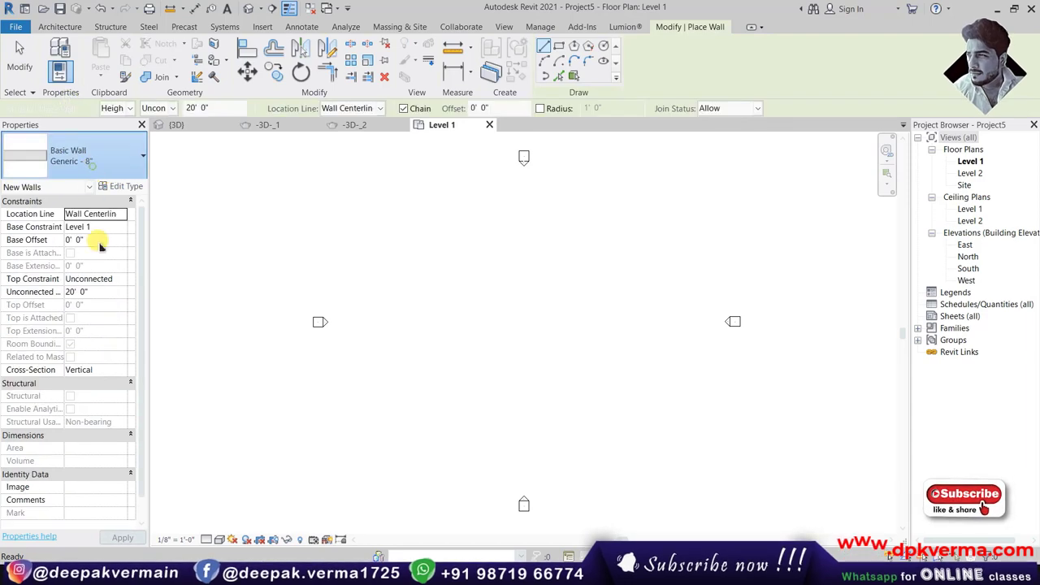
left_click(89, 158)
left_click(57, 445)
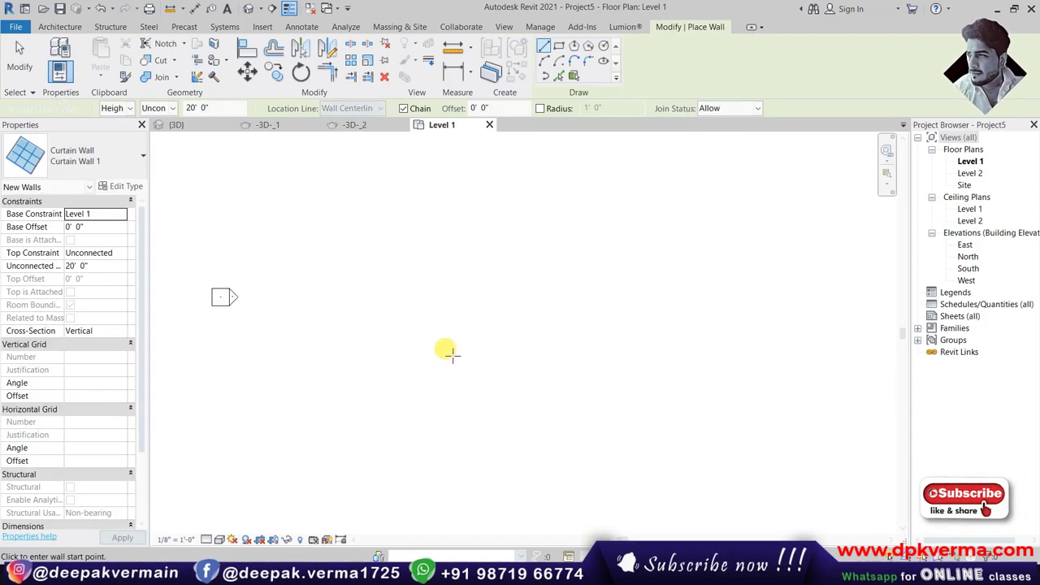
left_click(411, 329)
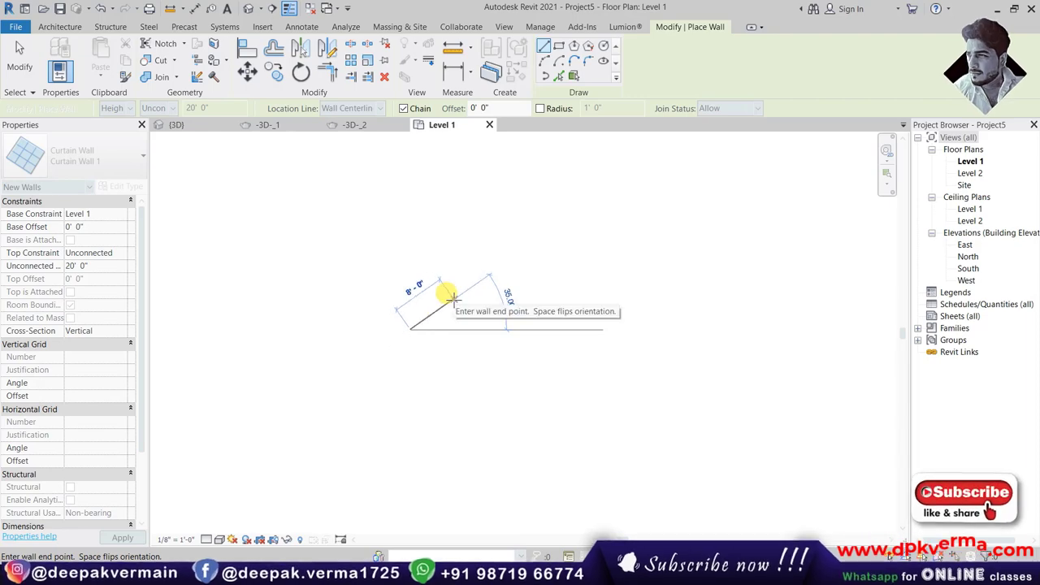
left_click(449, 294)
key("Escape")
key("Escape")
- Select the new curtain wall and pick its endpoint as the copy base point
scroll(436, 319, "up", 3)
left_click(427, 304)
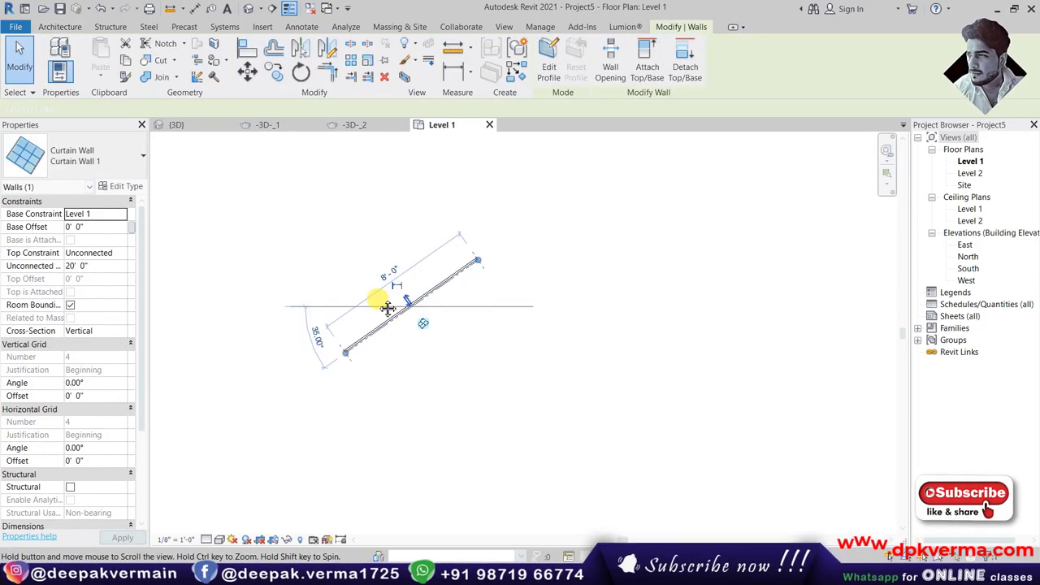
left_click_drag(376, 297, 292, 301)
scroll(261, 333, "down", 2)
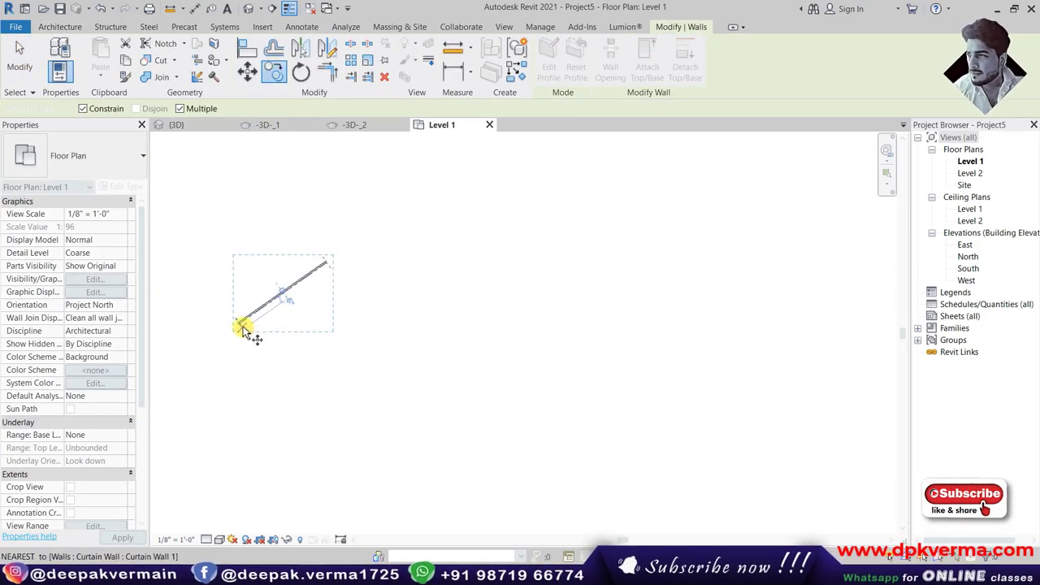
left_click(240, 326)
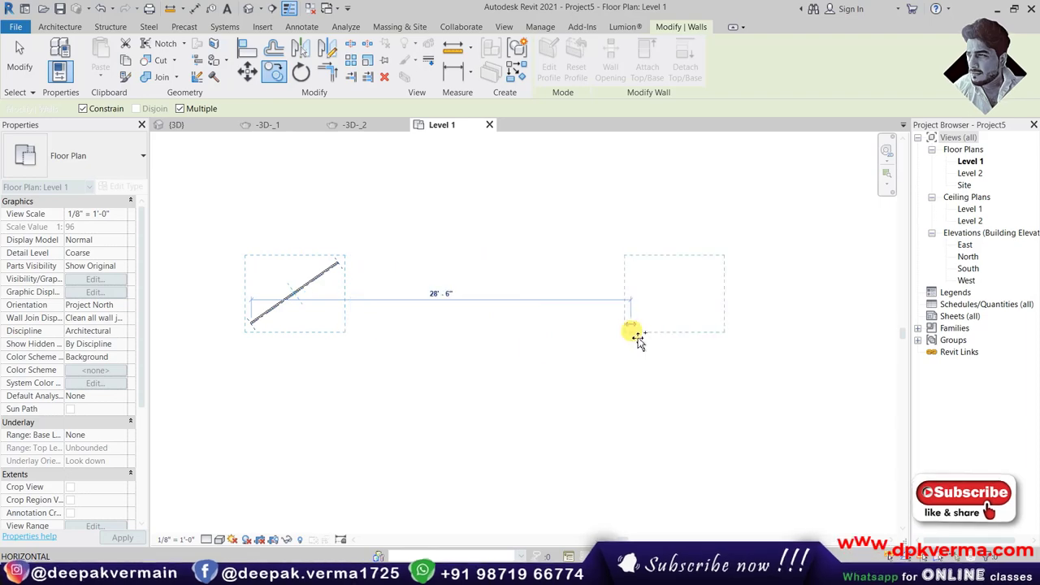
scroll(620, 341, "down", 1)
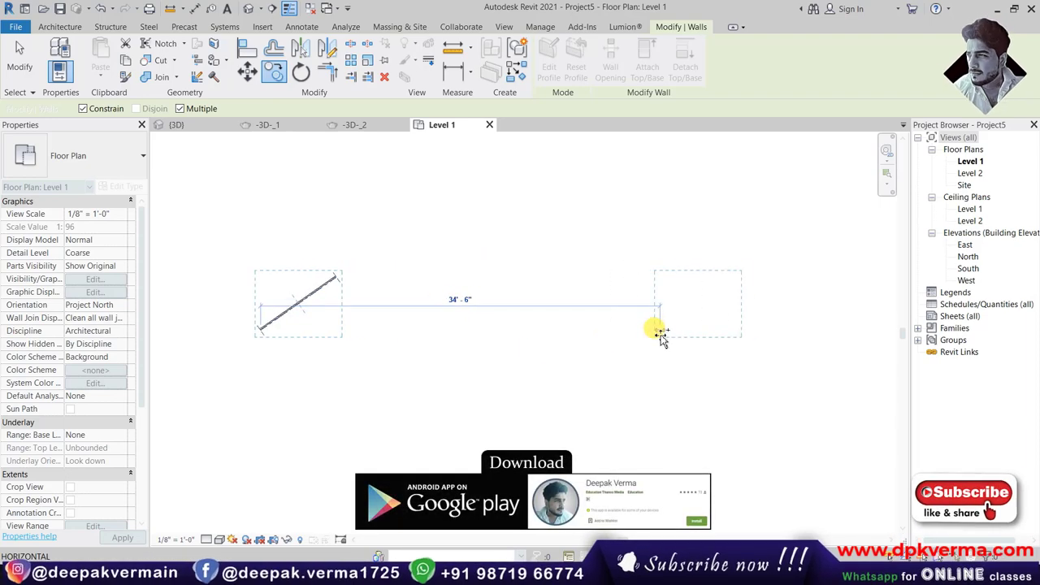
- Place three copies of the curtain wall, each 7 feet further along
type("7")
key("Return")
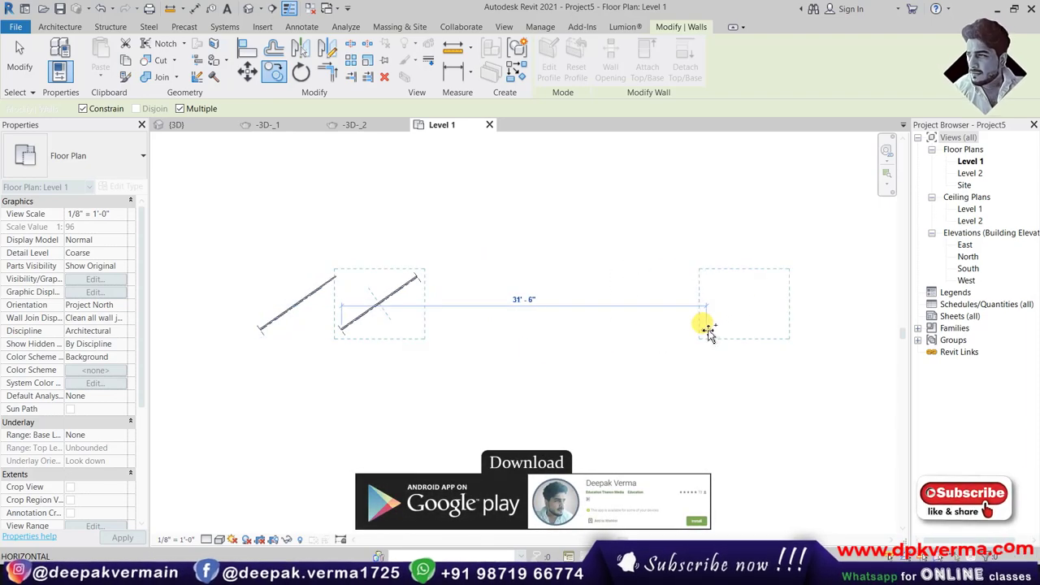
type("7")
key("Return")
type("7")
key("Return")
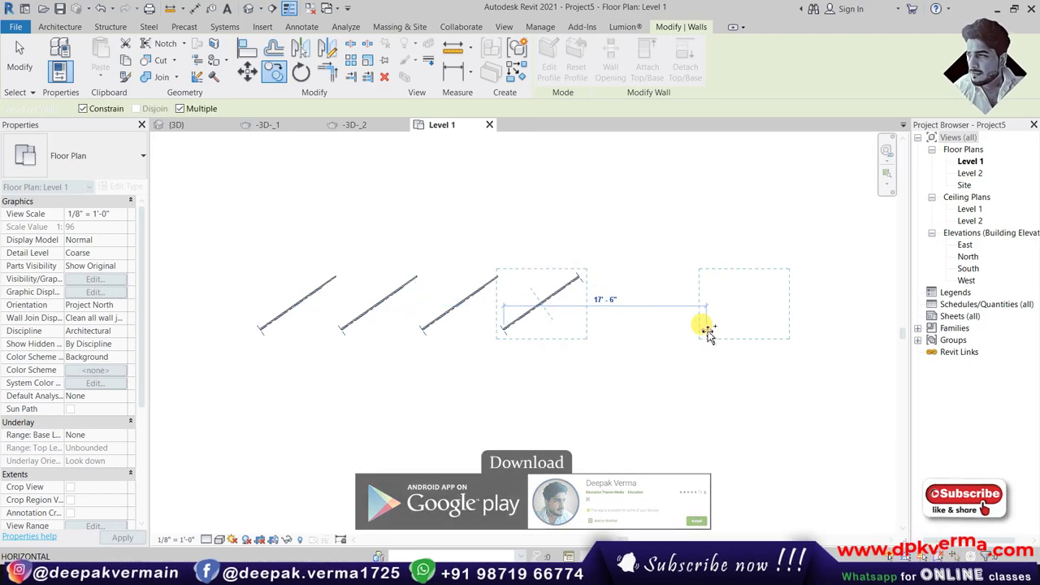
key("Escape")
key("Escape")
- Show the four walls from the front in the {3D} view with Shaded visual style
left_click(248, 8)
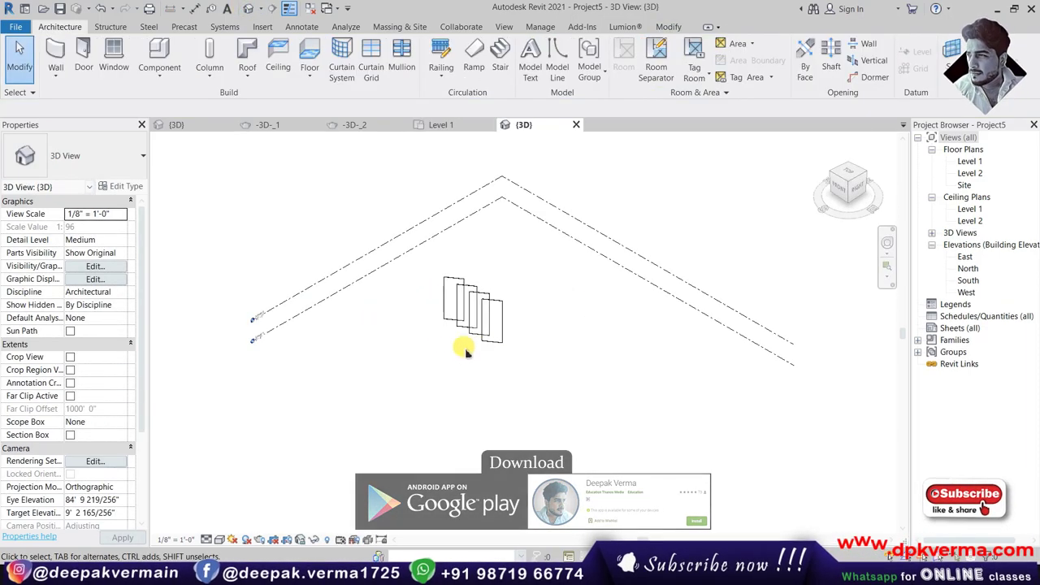
mouse_move(527, 348)
middle_mouse_down("shift")
mouse_move(550, 320)
mouse_move(494, 331)
mouse_move(516, 378)
mouse_move(557, 315)
mouse_move(587, 352)
mouse_move(516, 364)
mouse_move(507, 375)
middle_mouse_up("shift")
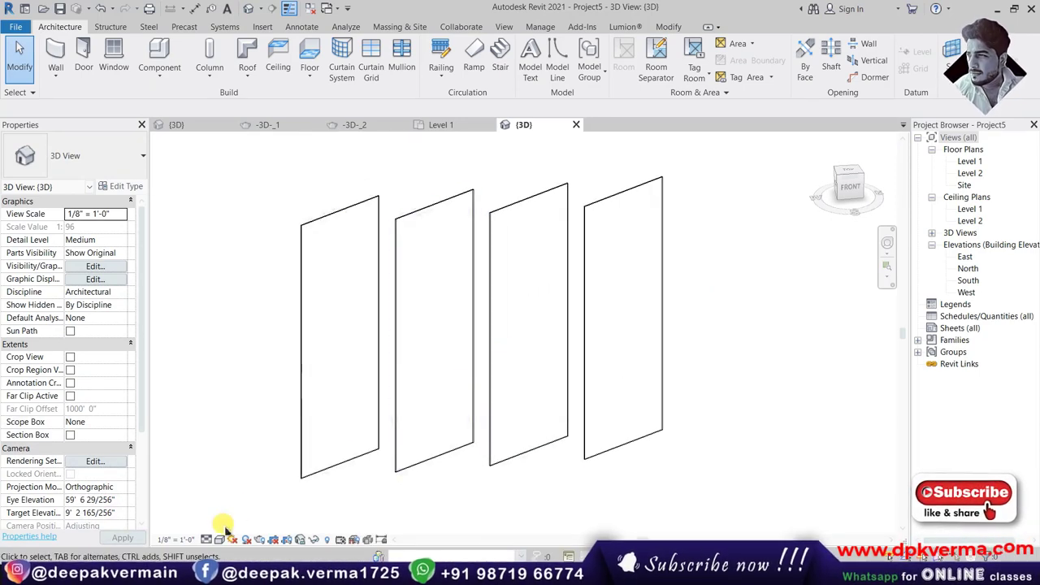
left_click(230, 538)
left_click(258, 495)
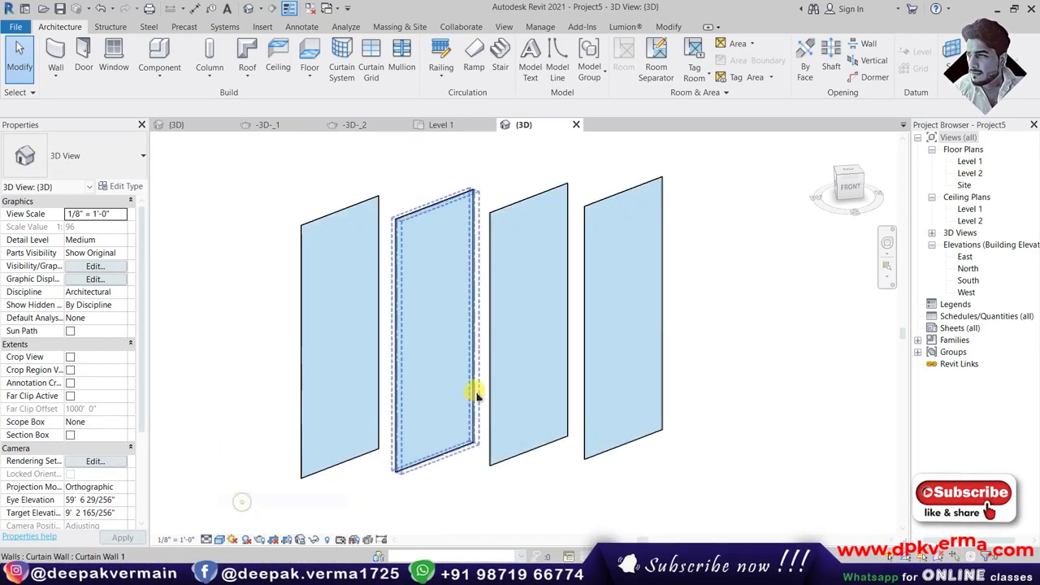
scroll(479, 402, "up", 2)
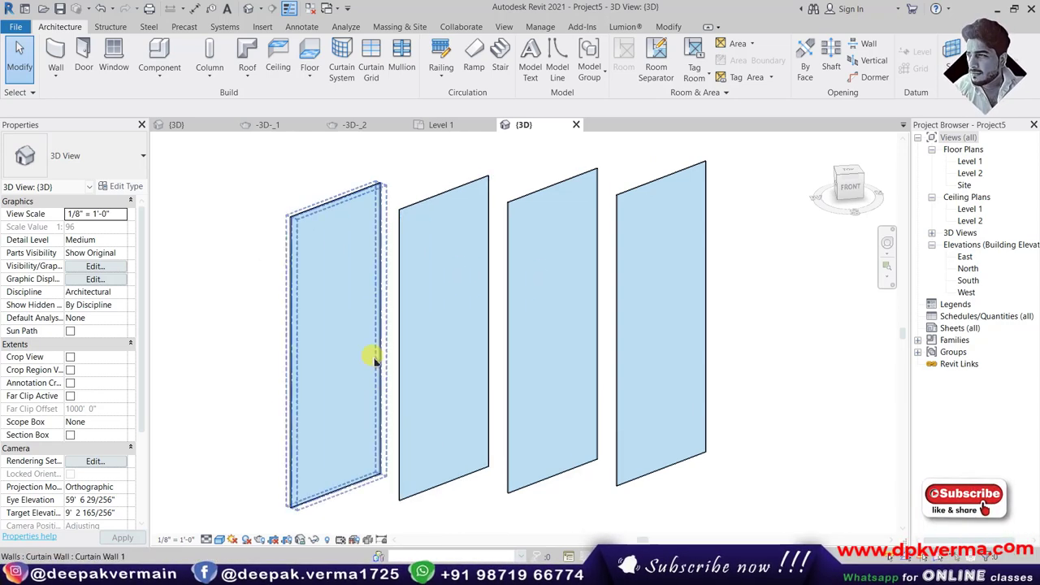
- Add 2.5" x 5" rectangular mullions on all grid lines of each of the four walls
left_click(401, 55)
left_click(72, 165)
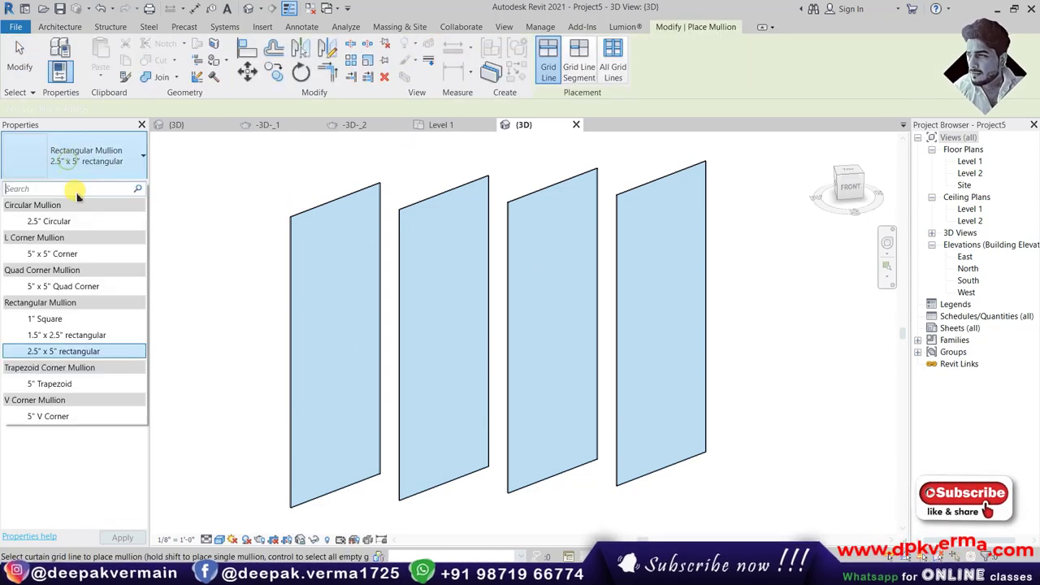
left_click(81, 349)
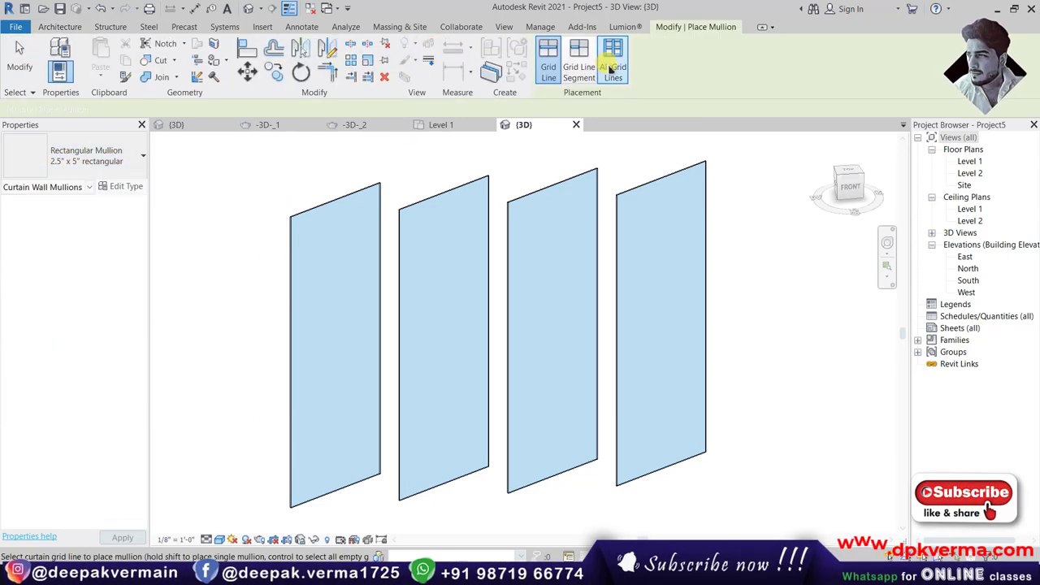
left_click(612, 65)
left_click(344, 203)
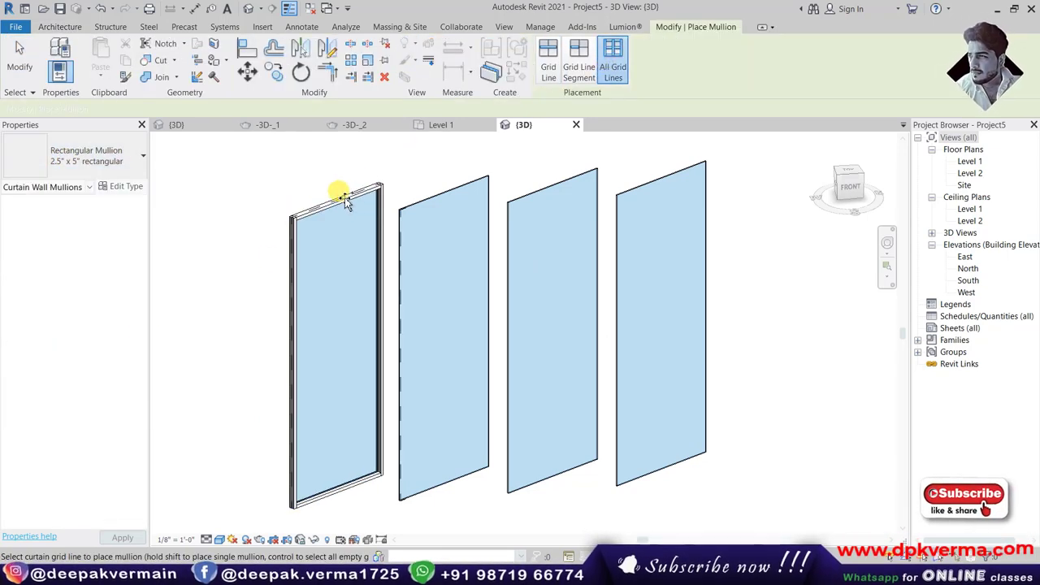
left_click(422, 203)
left_click(529, 187)
left_click(631, 175)
- Finish mullion placement, then try selecting the first wall's mullion, glazed panel and whole wall
key("Escape")
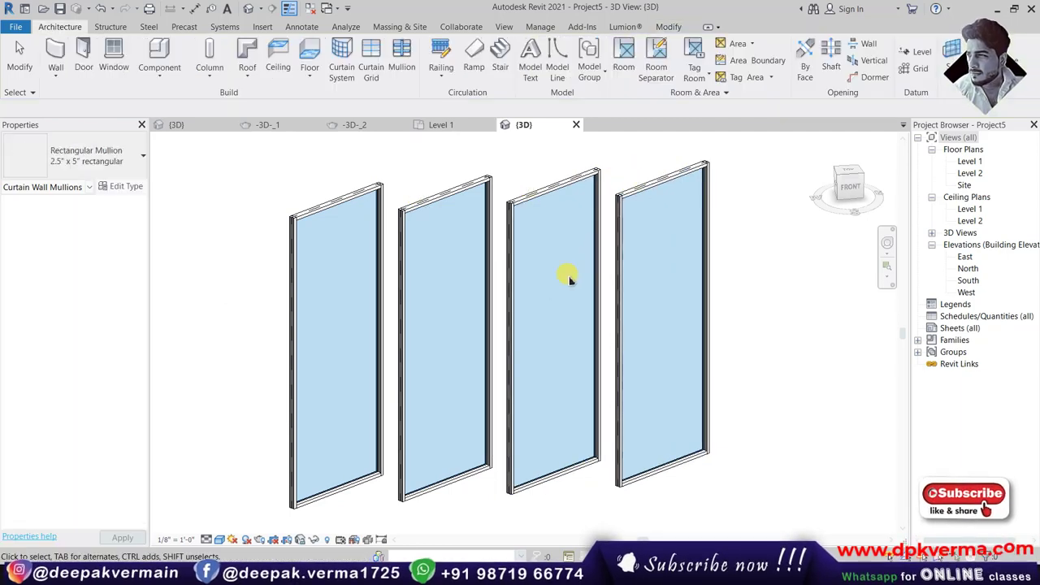
scroll(273, 383, "up", 1)
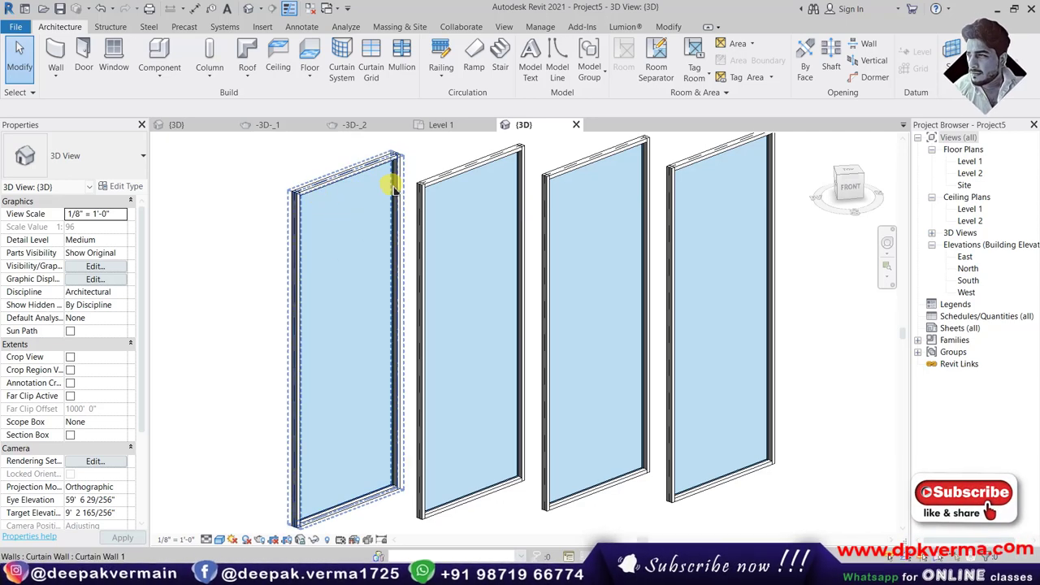
key("Tab")
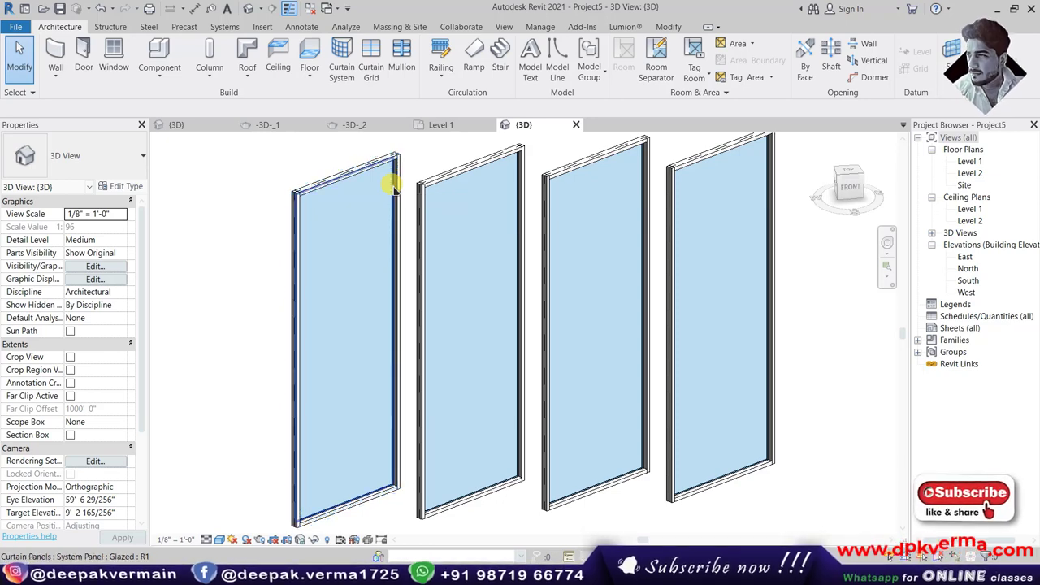
key("Tab")
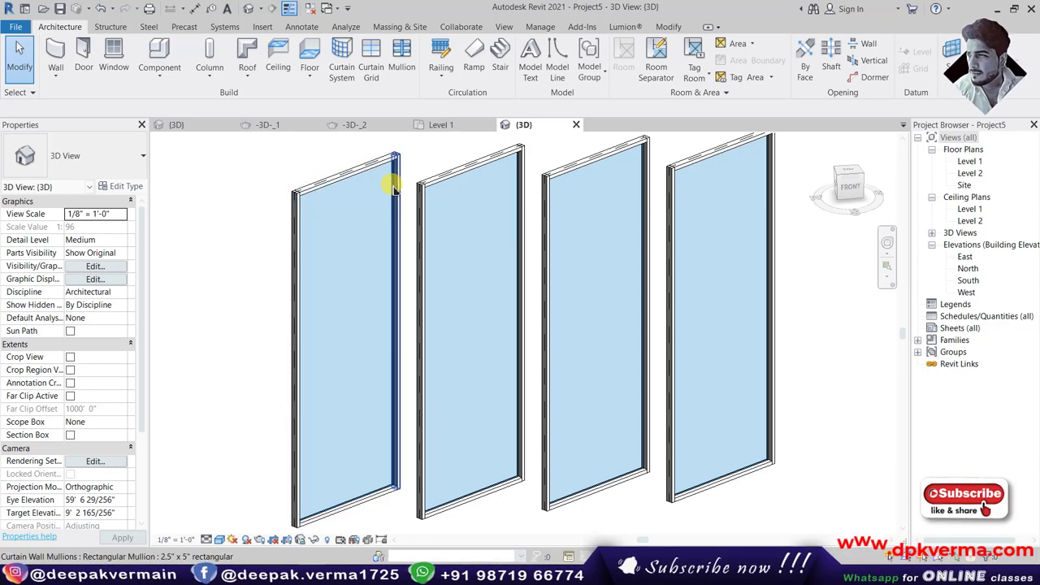
left_click(393, 186)
key("Escape")
key("Tab")
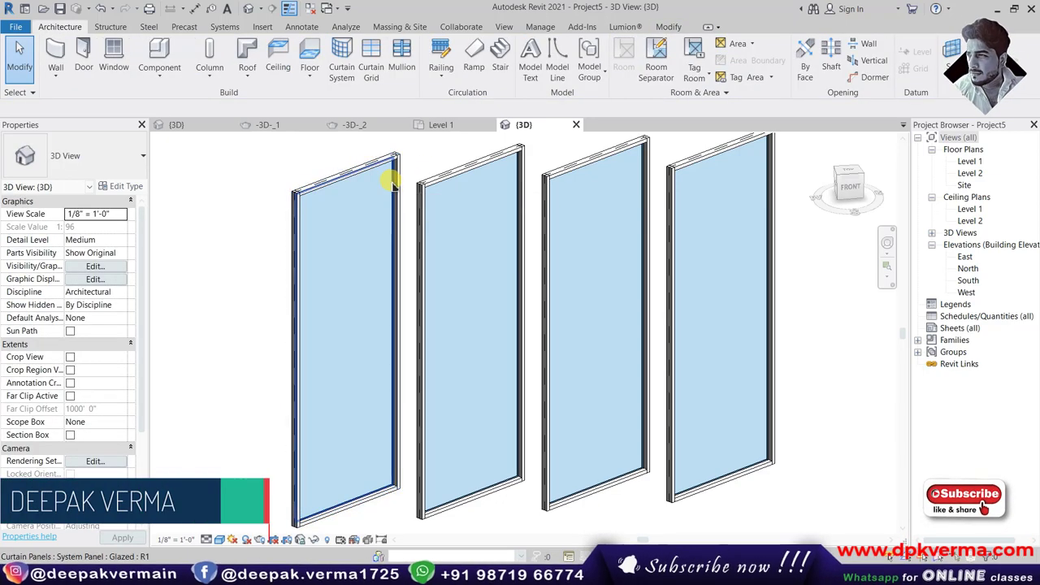
left_click(394, 180)
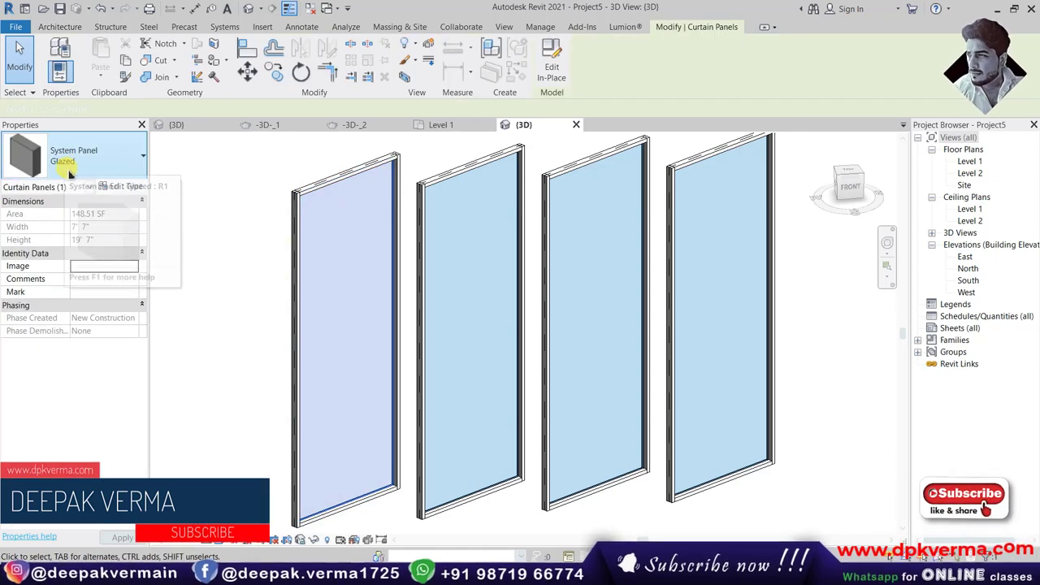
left_click(268, 195)
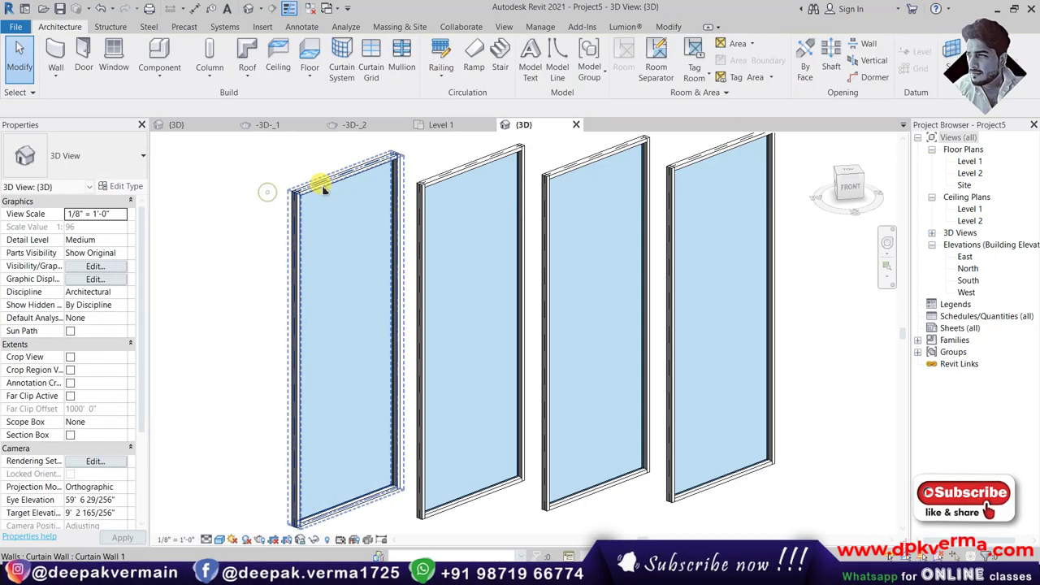
left_click(307, 183)
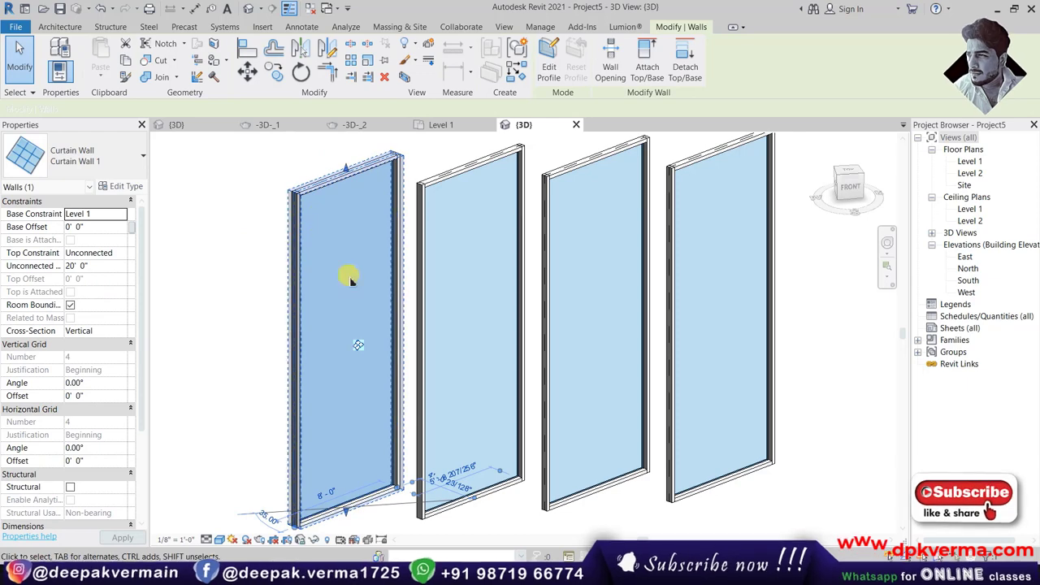
- Select the first wall's glass panel, check its panel type list, and show its Type Properties
left_click(244, 290)
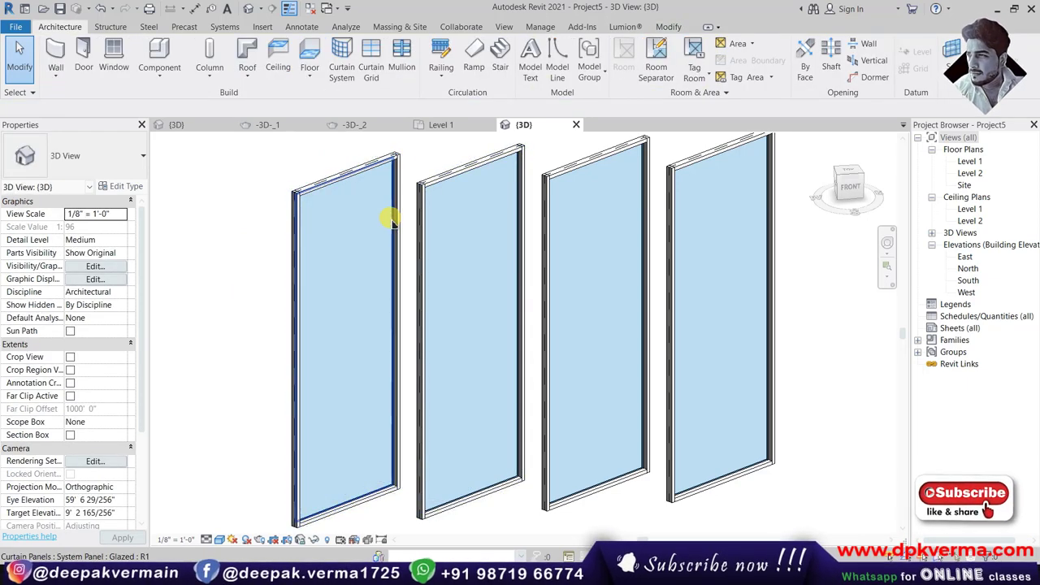
left_click(391, 219)
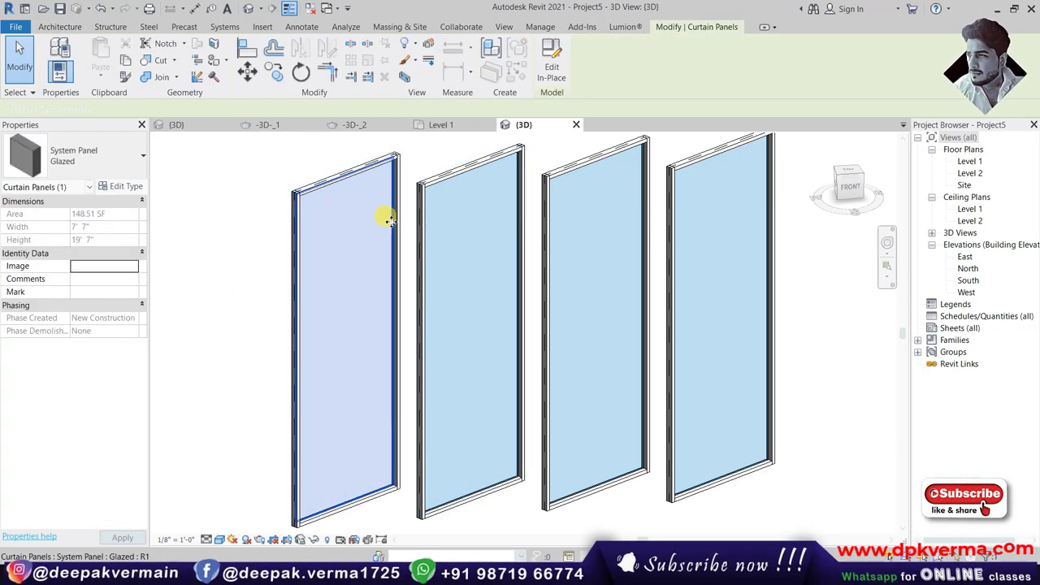
left_click(57, 161)
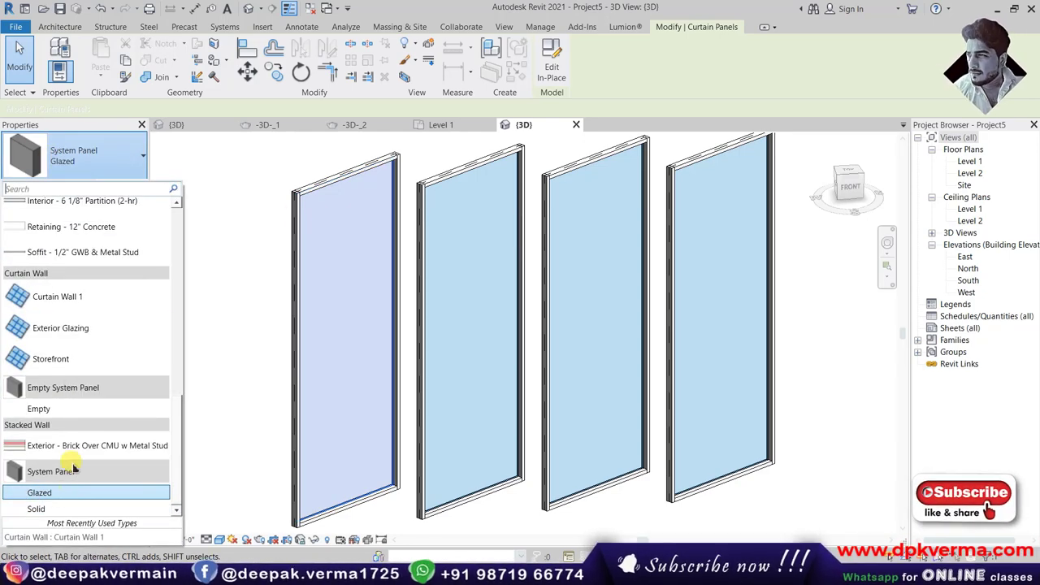
left_click(75, 161)
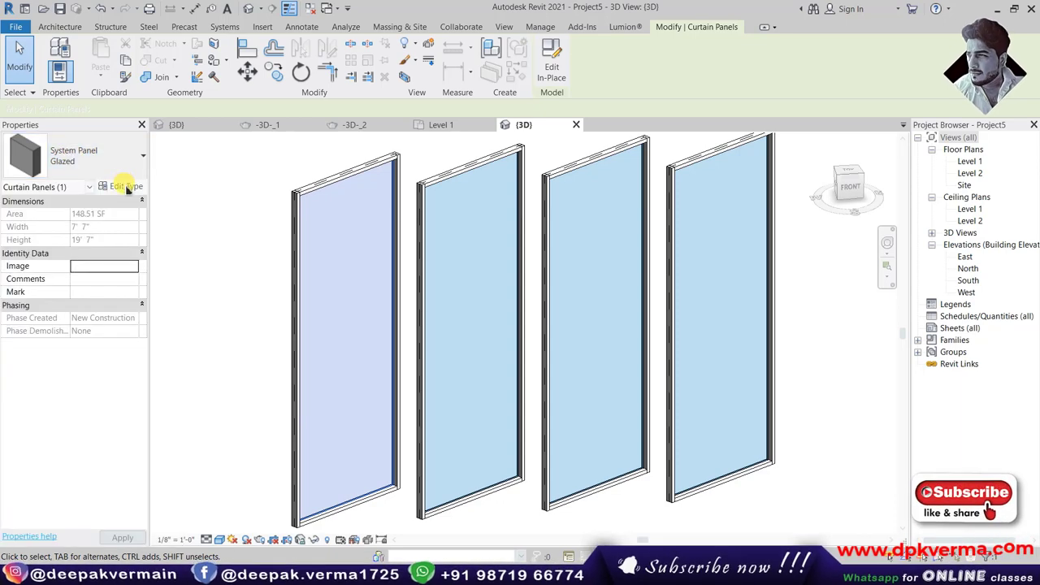
left_click(125, 187)
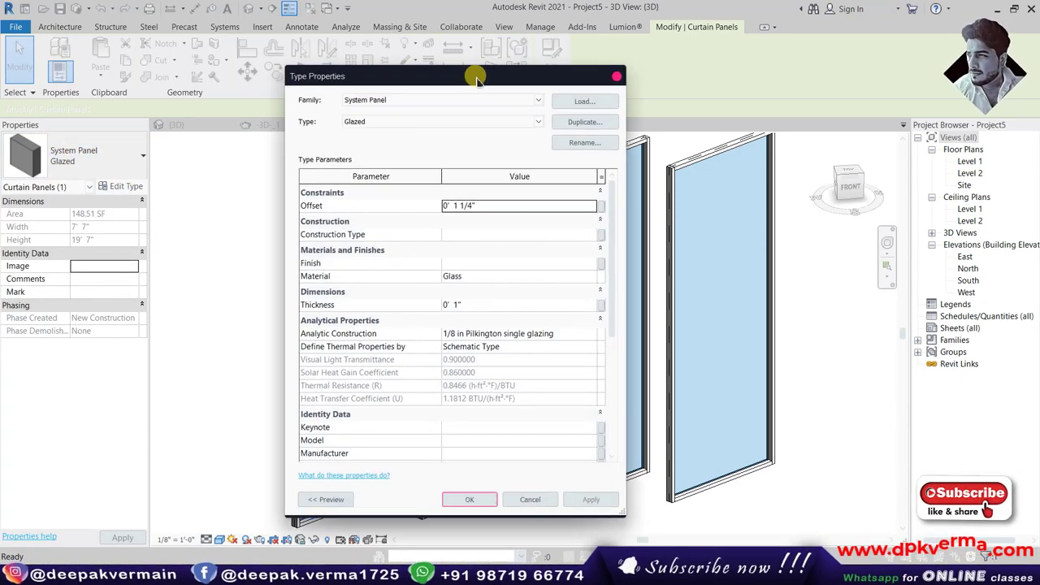
- Duplicate the Glazed system panel type as BLUE GLASS, keeping Glass material and 1" thickness
left_click_drag(477, 77, 563, 75)
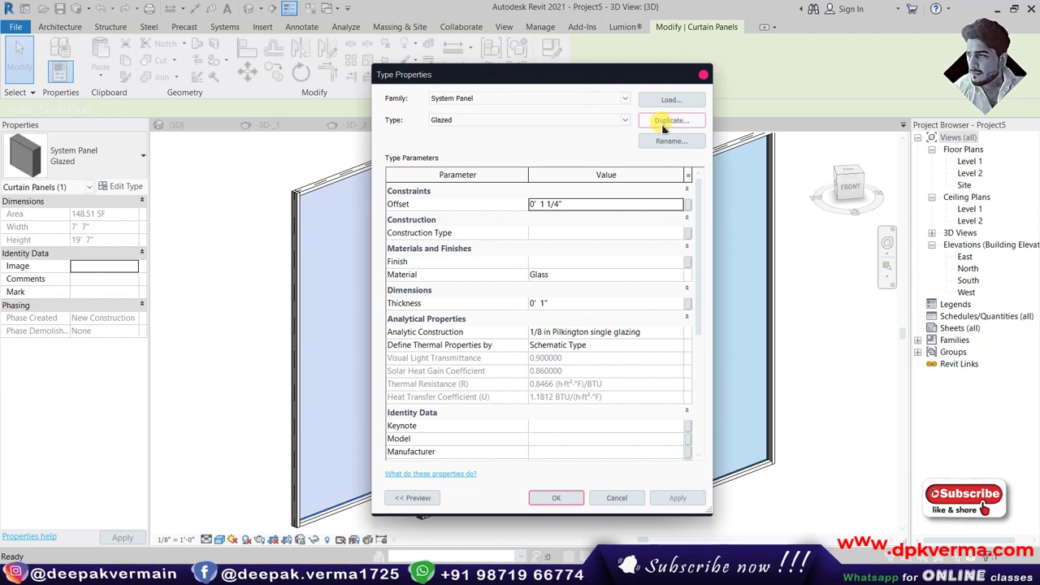
left_click(664, 122)
type("BLUE GLASS")
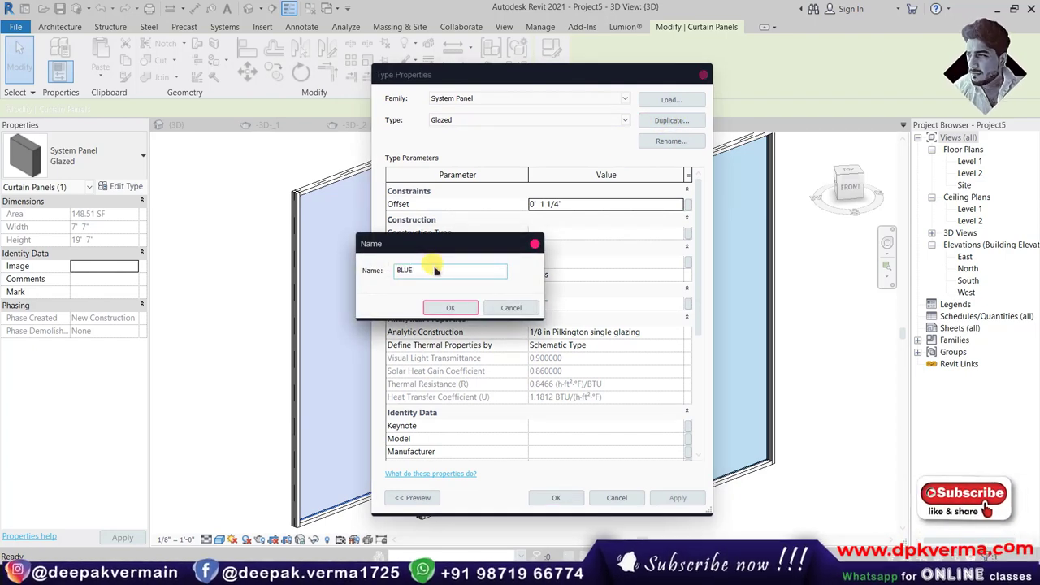
left_click(424, 313)
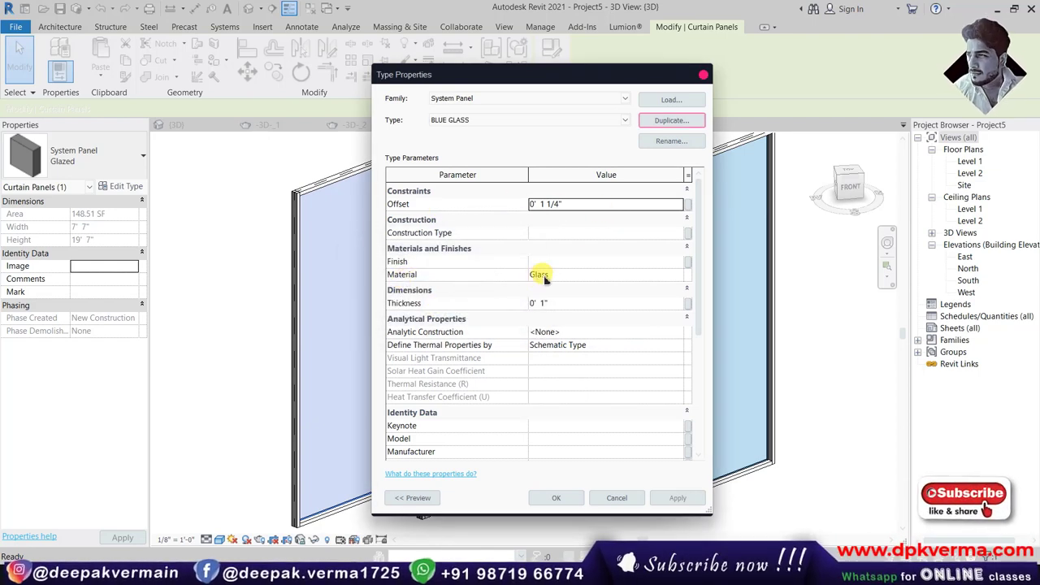
- Bring up the Material Browser and review the Glass material's appearance and graphics settings
left_click(668, 276)
left_click(674, 274)
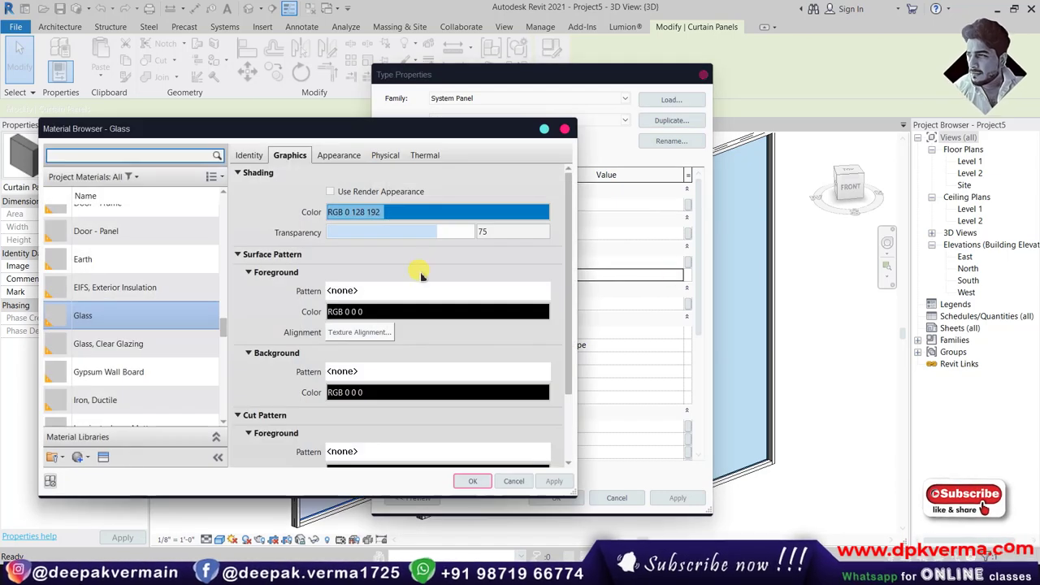
left_click(339, 155)
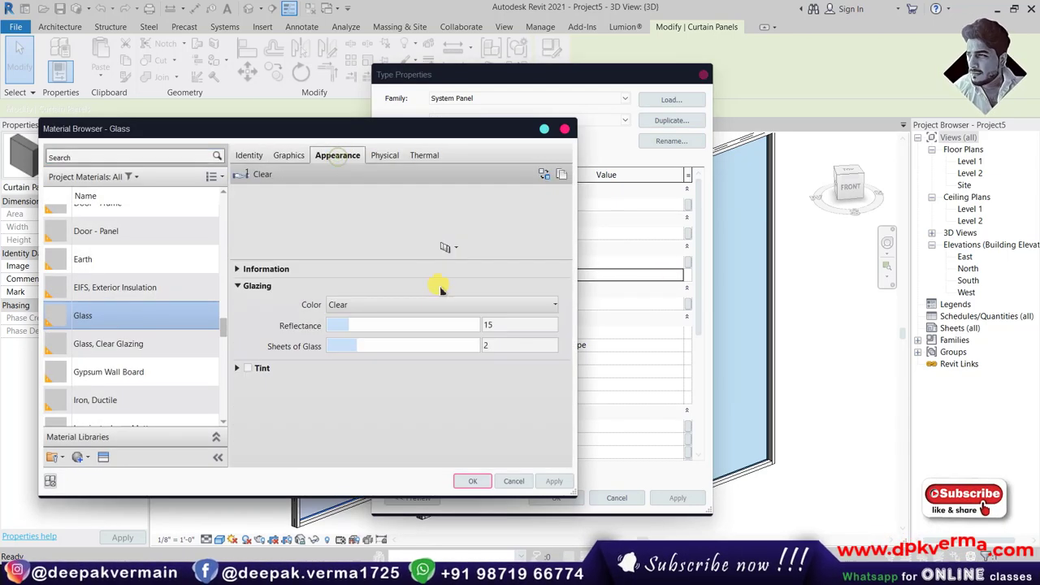
left_click(290, 154)
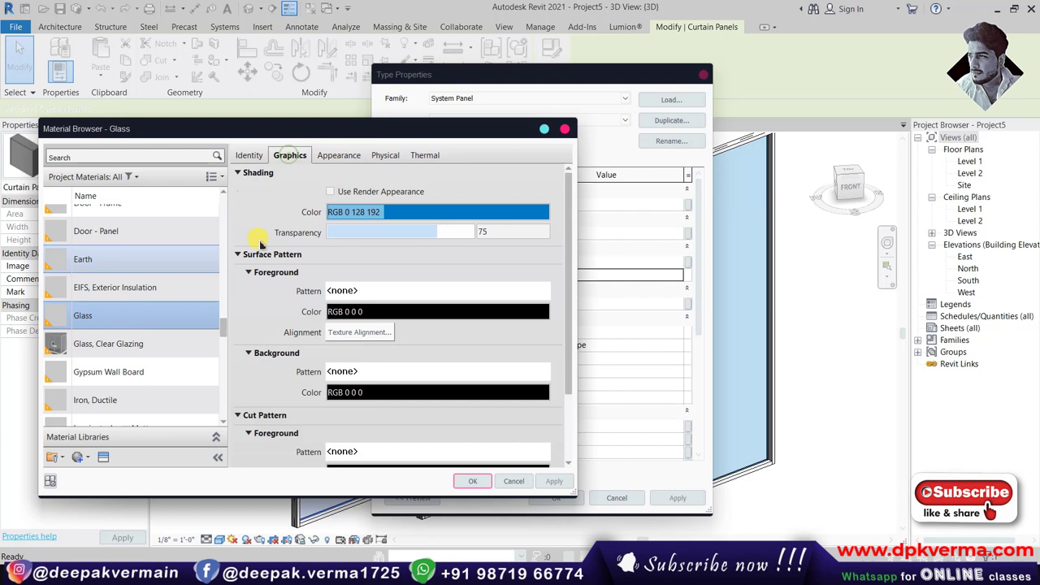
- Create a new material, rename it 1 BLUE, and bring up the Asset Browser
left_click(86, 456)
left_click(95, 476)
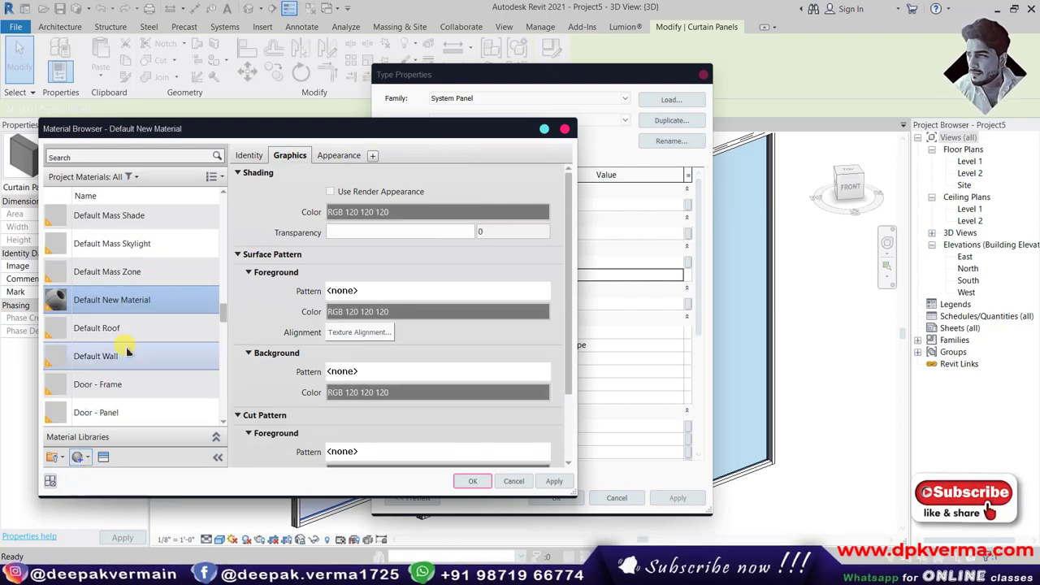
scroll(127, 349, "down", 1)
right_click(119, 303)
left_click(147, 341)
type("1")
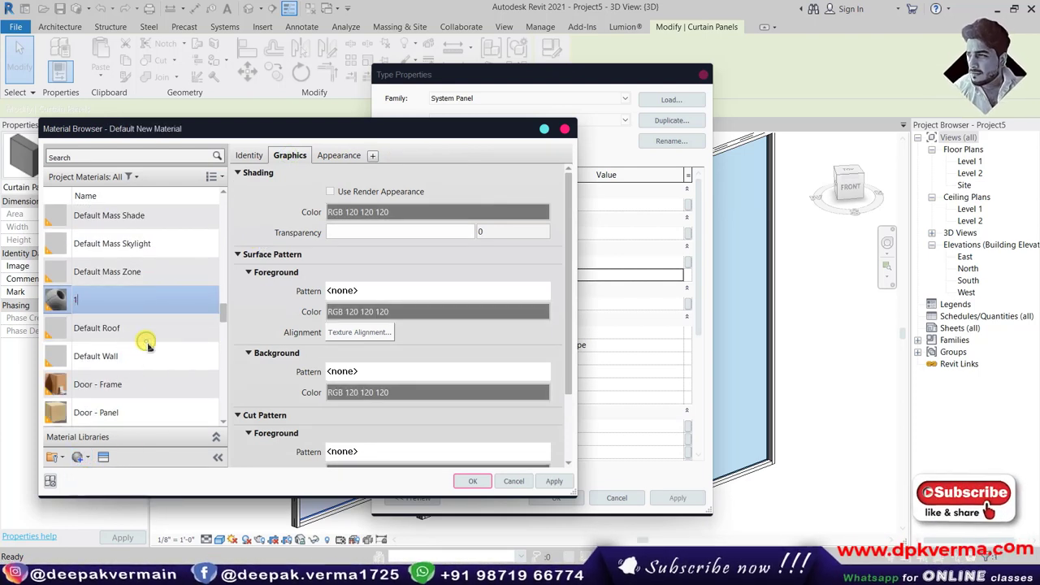
key("Return")
left_click(122, 230)
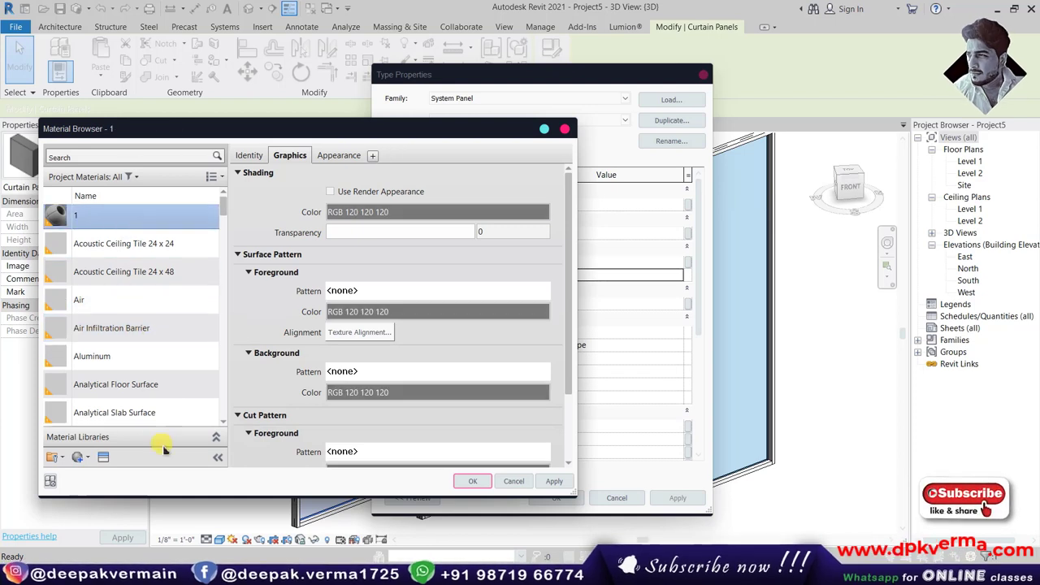
right_click(114, 217)
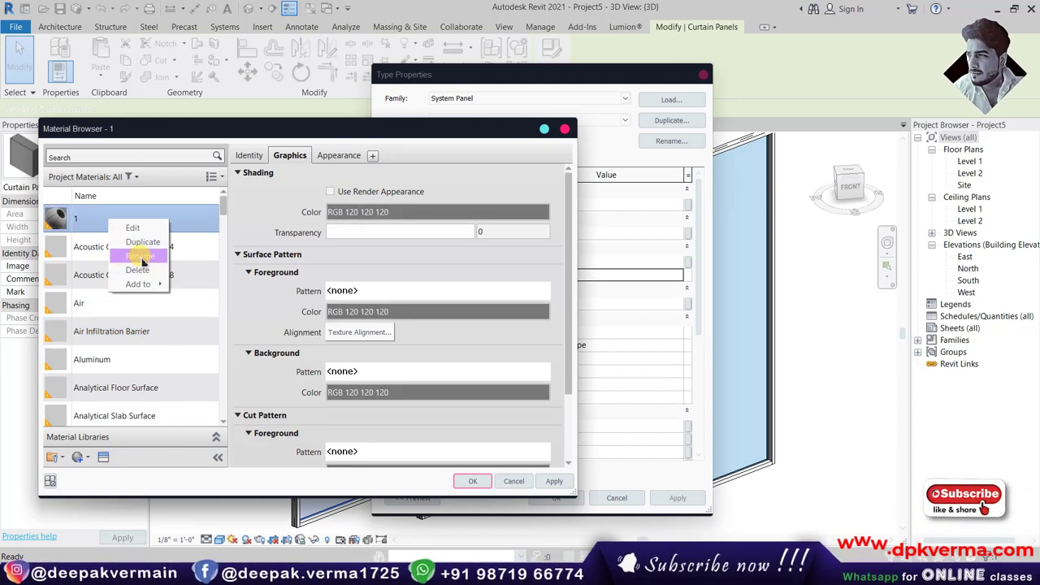
left_click(140, 257)
type("BLUE")
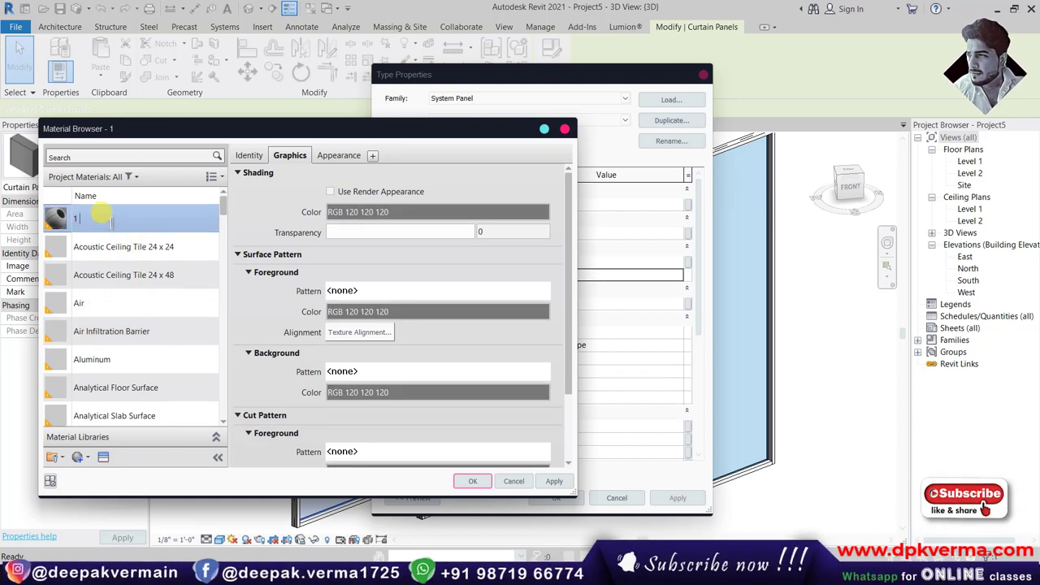
left_click(102, 457)
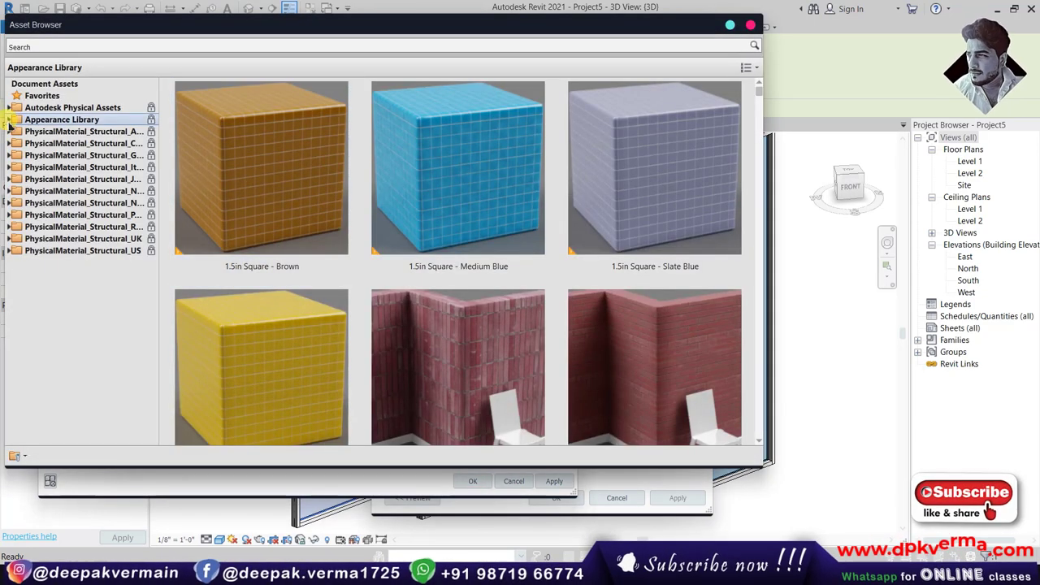
- Browse the Glass Color Density, Smooth and Textured assets, settling on the Blue glazing appearance
left_click(10, 121)
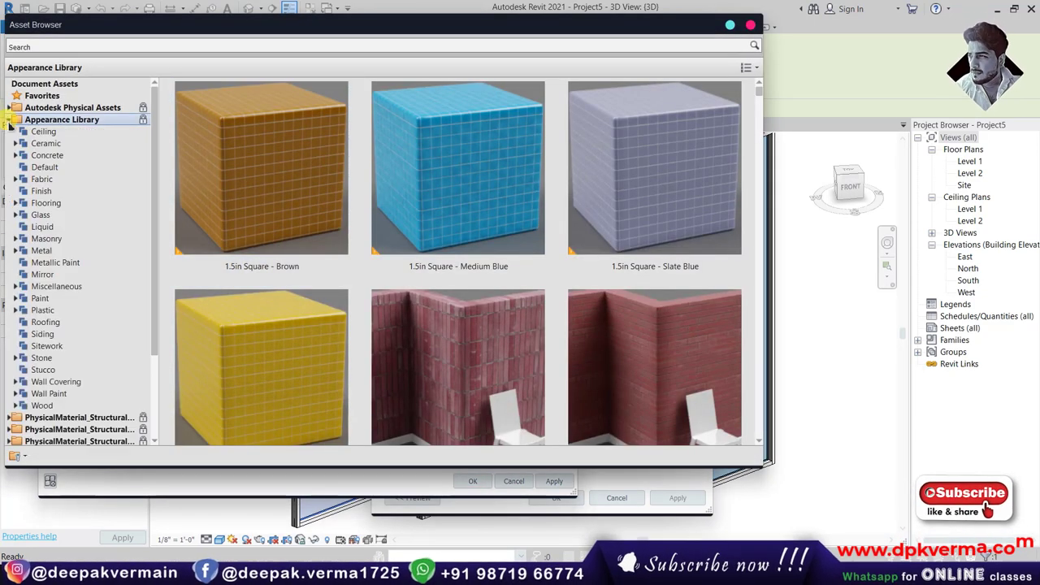
double_click(40, 215)
left_click(50, 227)
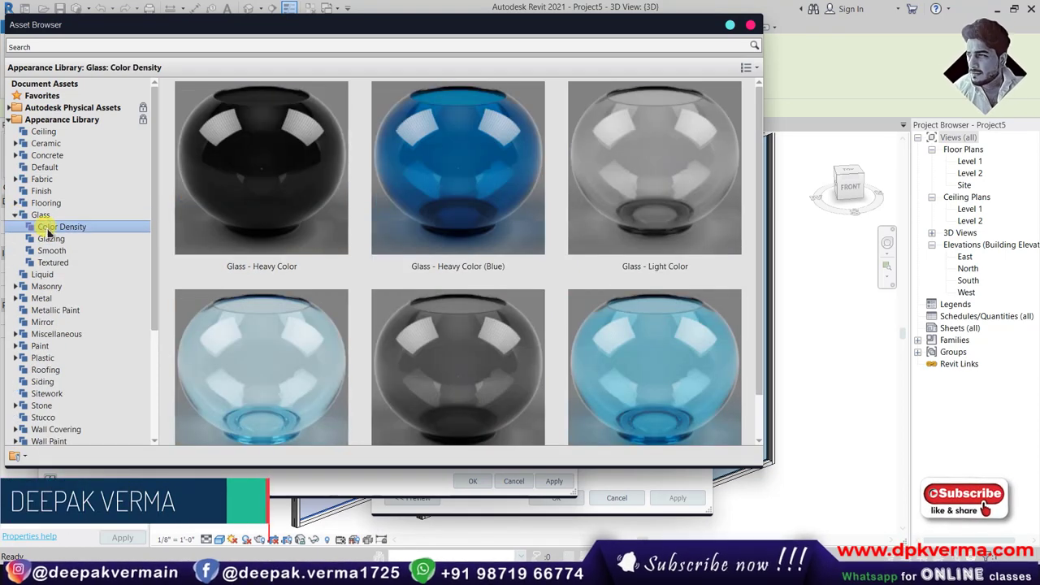
left_click(46, 238)
left_click(50, 250)
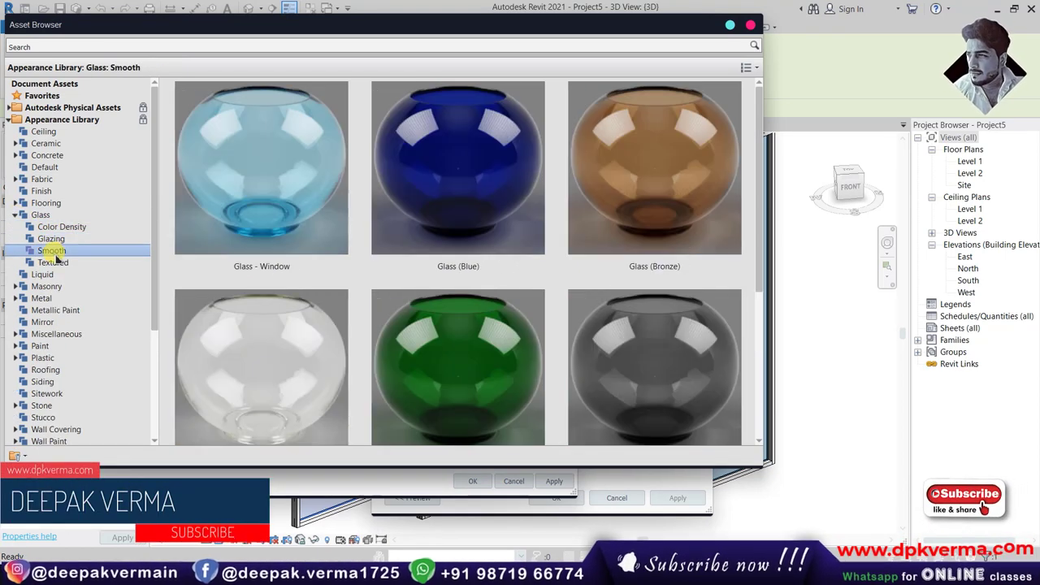
left_click(52, 261)
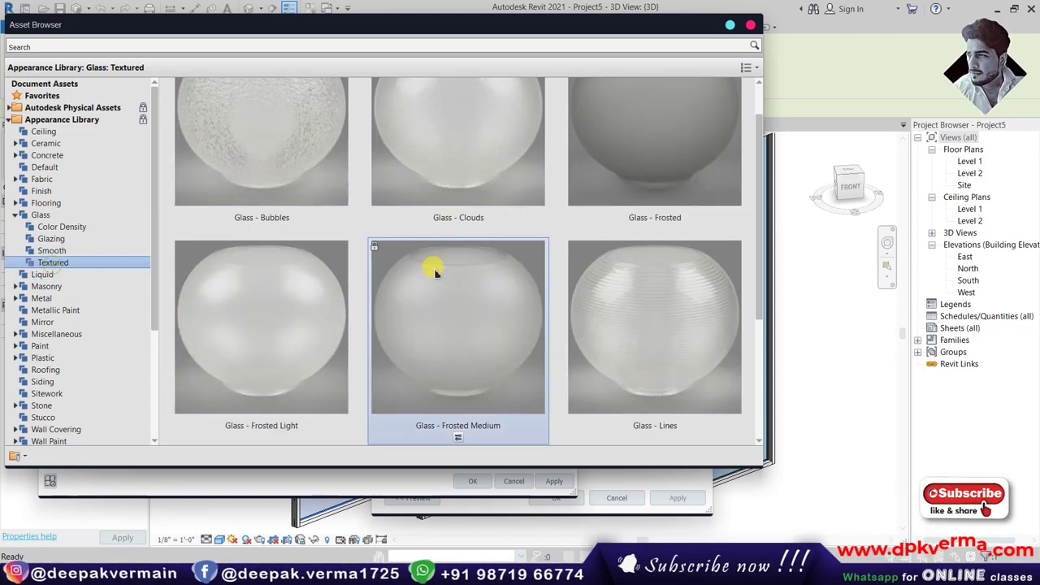
scroll(433, 268, "up", 1)
scroll(336, 284, "down", 3)
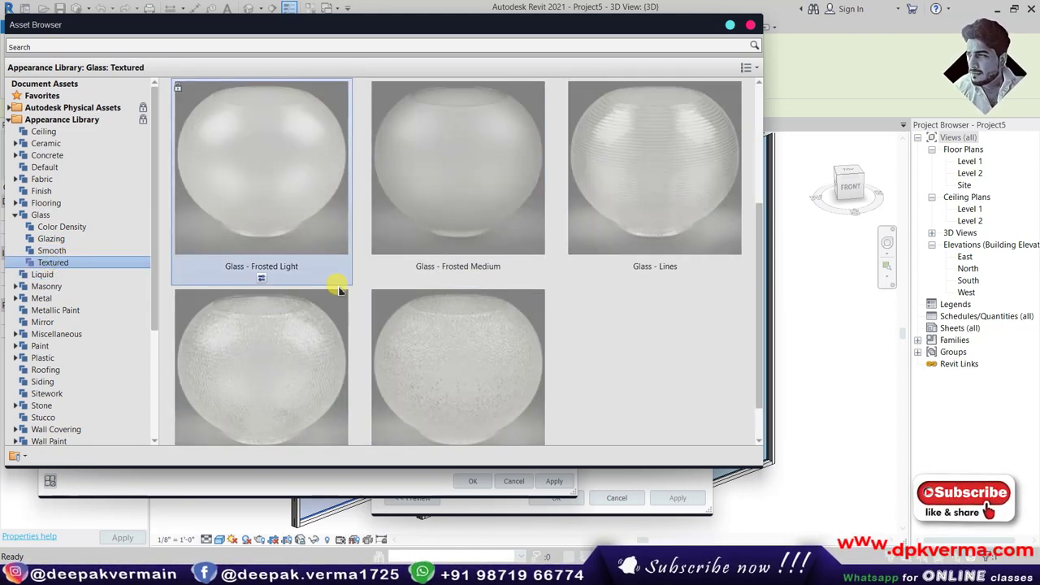
left_click(55, 240)
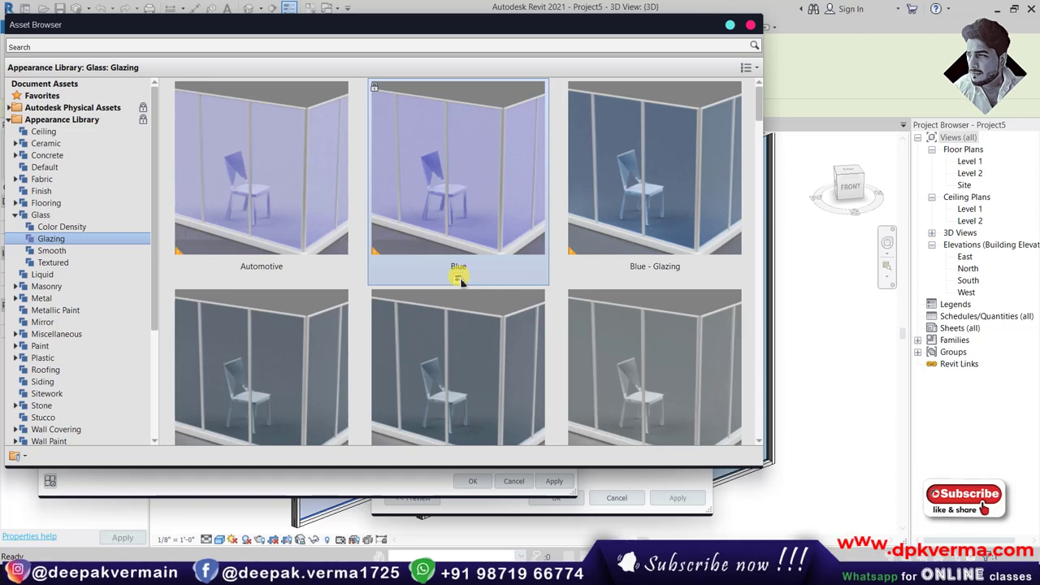
left_click(750, 25)
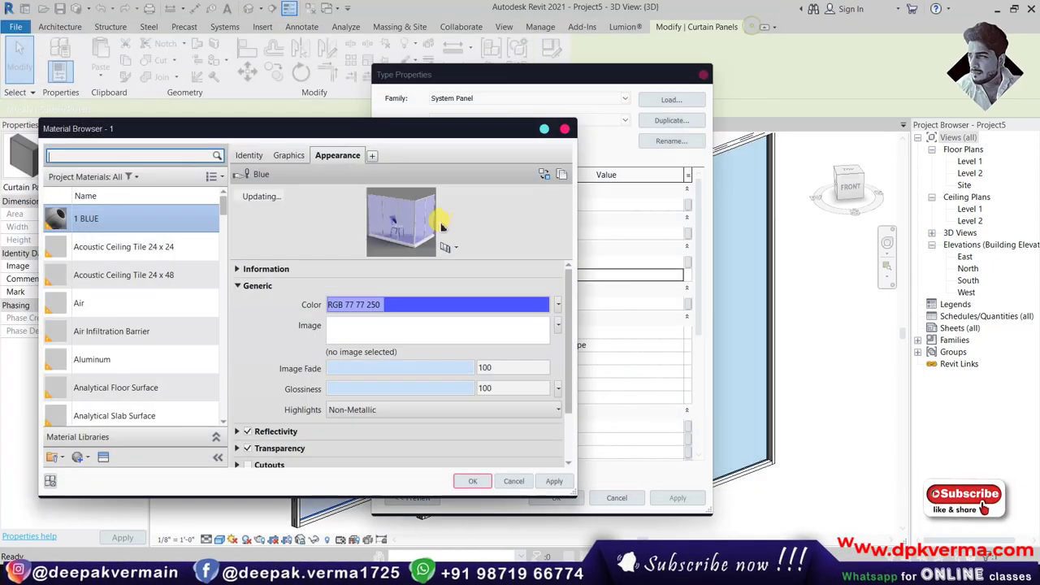
- Brighten the 1 BLUE glass colour and make its shading use the render appearance
left_click(371, 304)
mouse_move(448, 233)
left_mouse_down()
mouse_move(450, 256)
mouse_move(404, 255)
mouse_move(450, 269)
left_mouse_up()
left_click(414, 268)
left_click(393, 221)
left_click(366, 425)
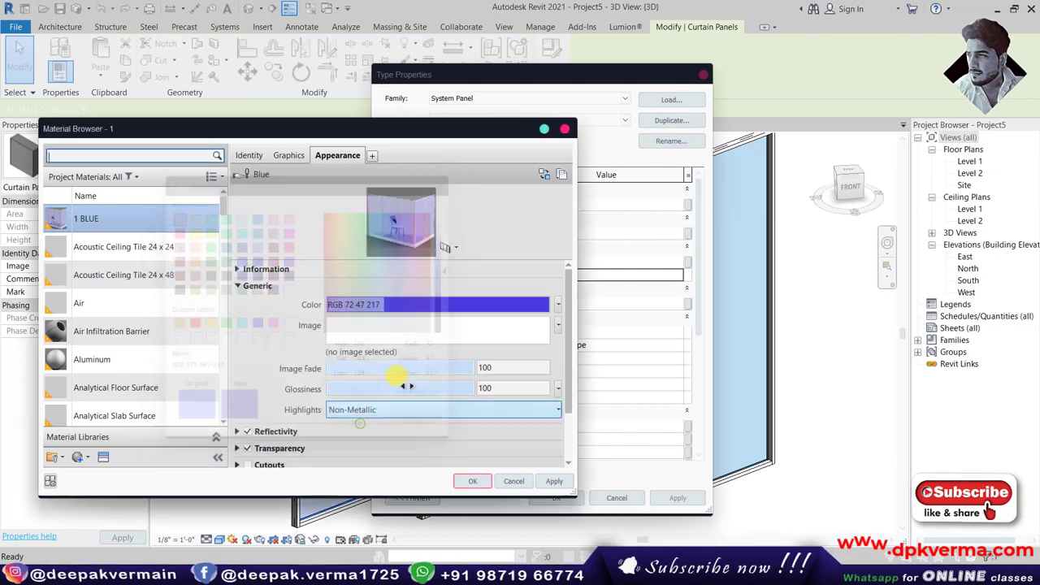
left_click(288, 155)
left_click(330, 192)
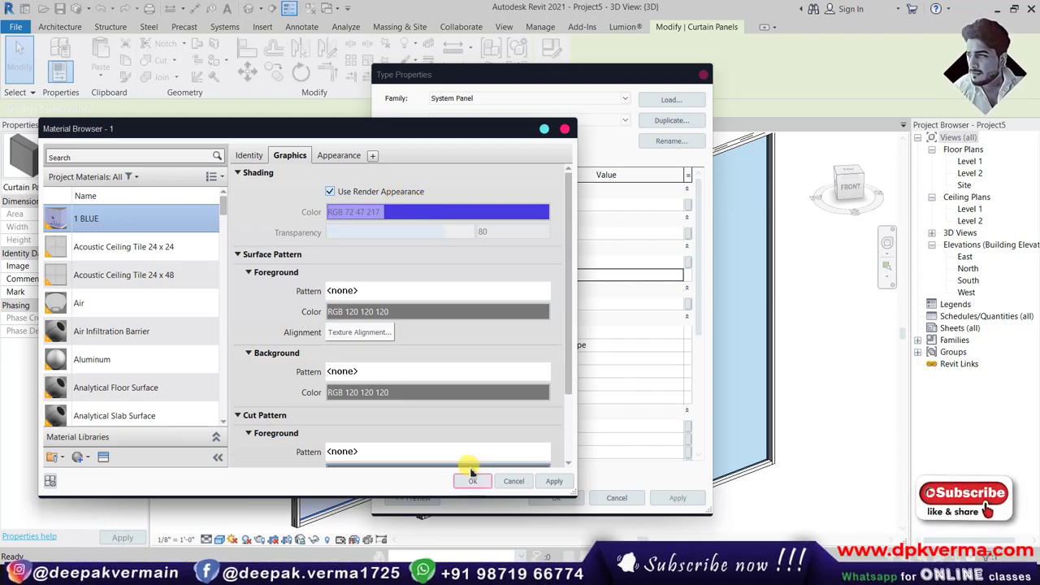
- Assign material 1 BLUE to the BLUE GLASS panel type and confirm both dialogs
scroll(134, 341, "down", 1)
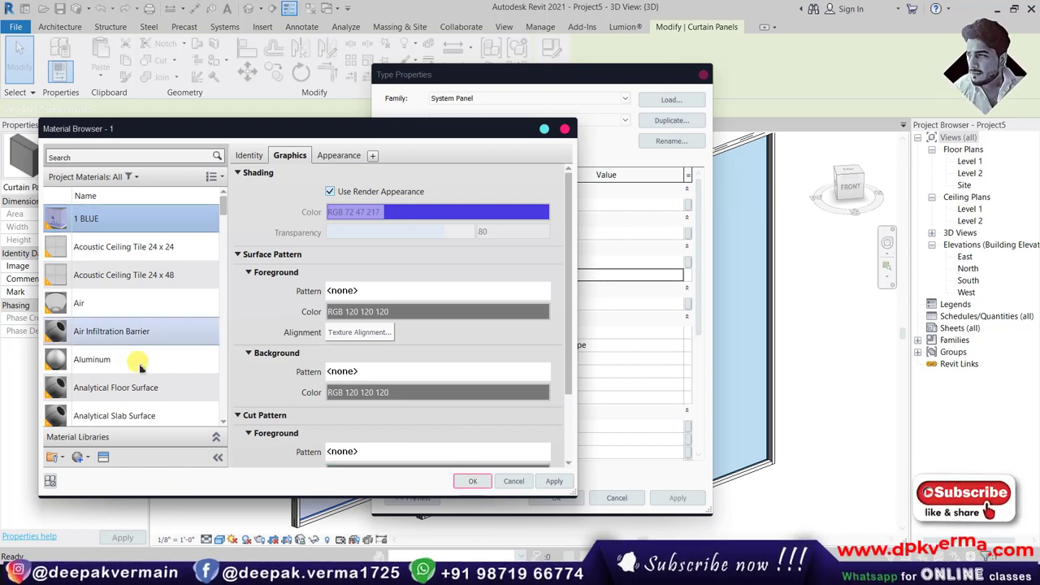
left_click(87, 457)
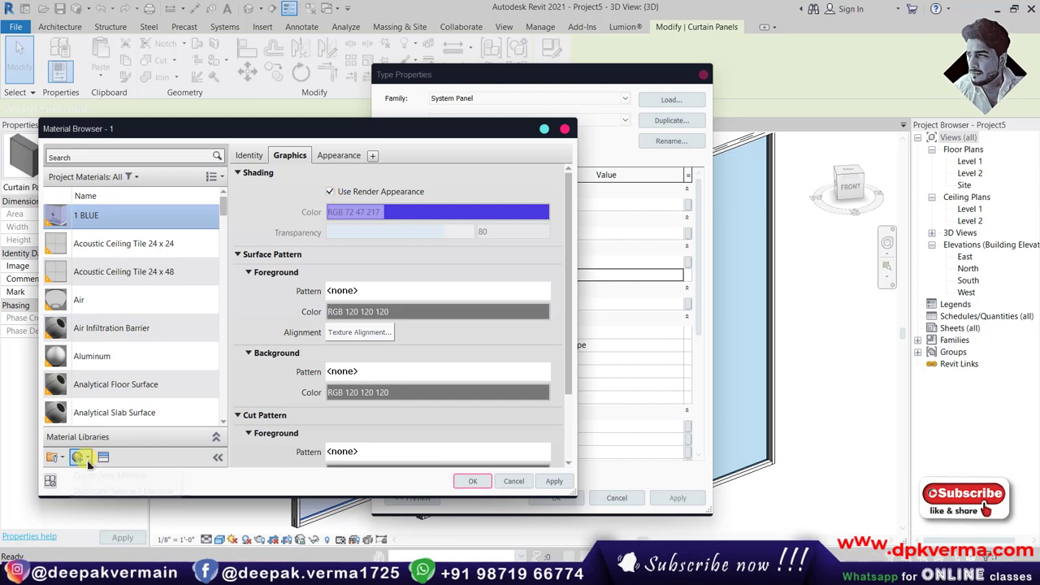
left_click(471, 483)
left_click(472, 483)
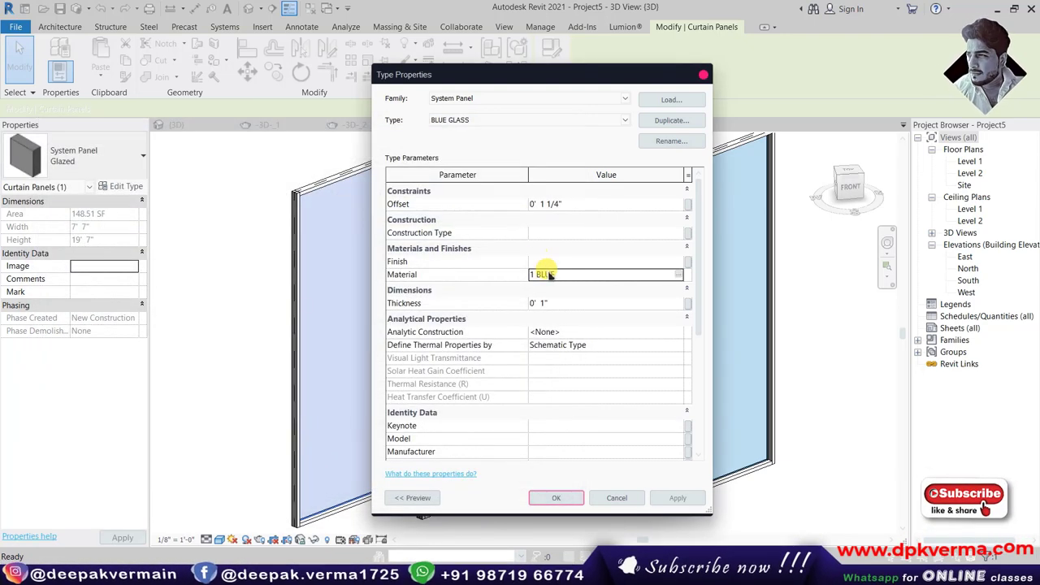
left_click(556, 498)
left_click(742, 510)
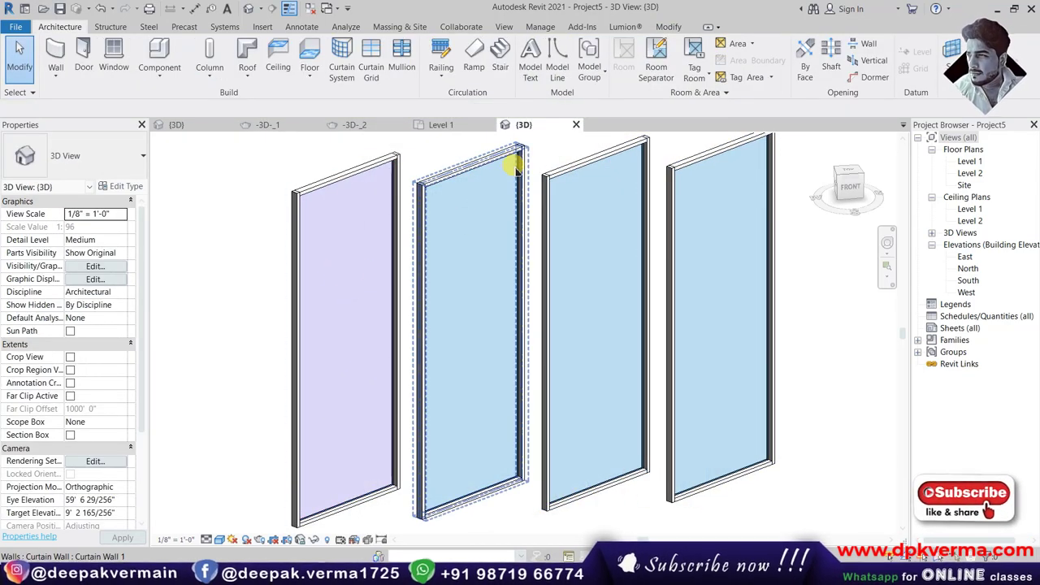
left_click(515, 170)
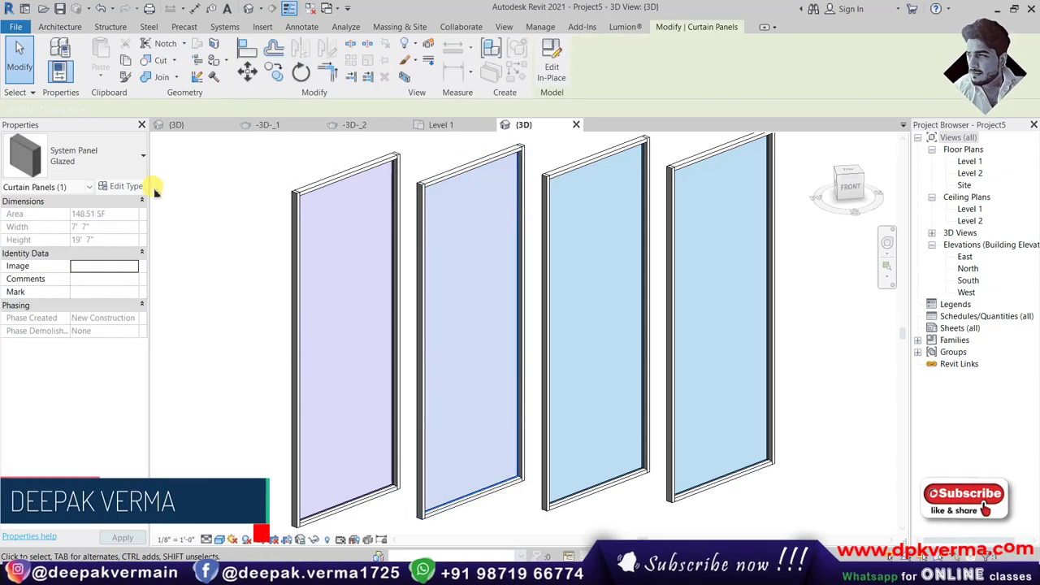
- Duplicate the second wall's panel type as a new type named 2
left_click(114, 186)
left_click(672, 119)
type("2")
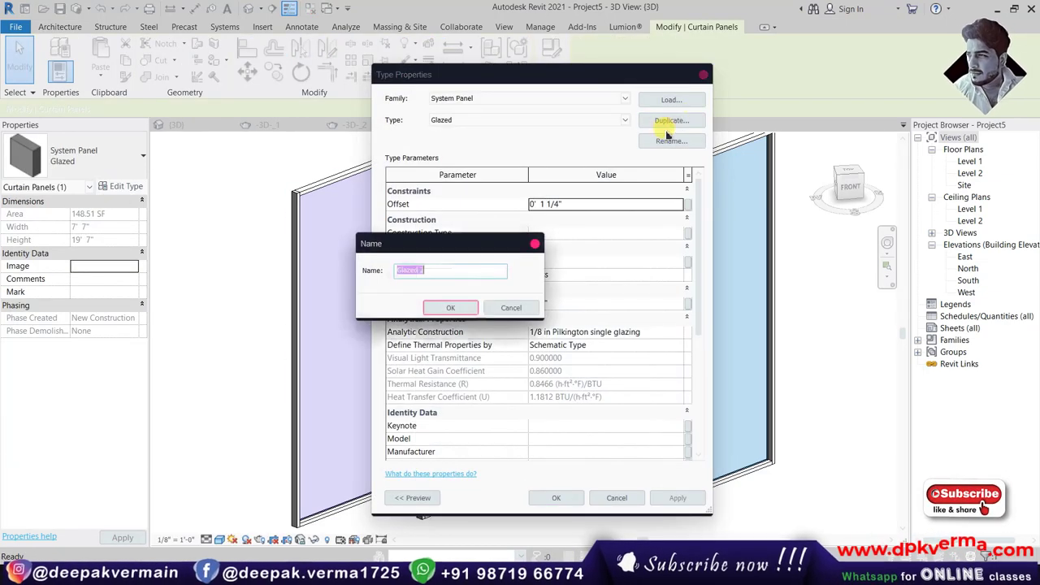
left_click(449, 307)
- Create a new material named 2 for that type and bring up the Asset Browser
left_click(676, 277)
left_click(681, 277)
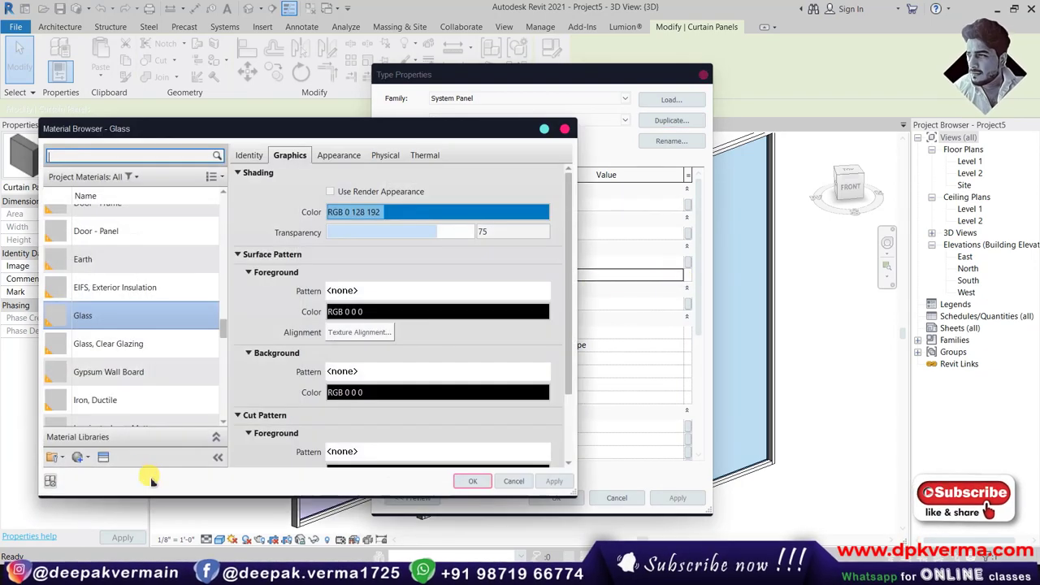
left_click(81, 456)
left_click(101, 474)
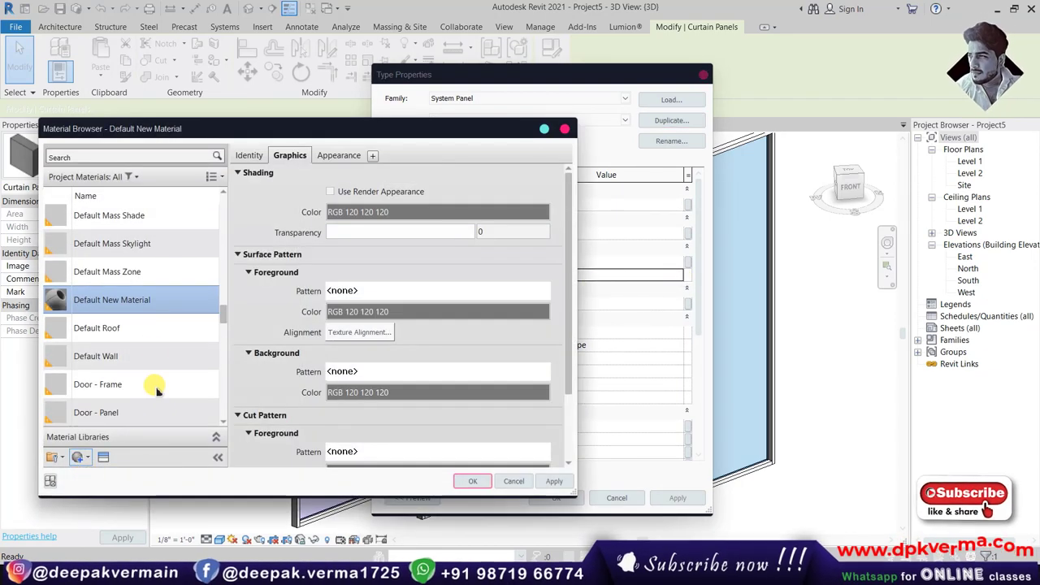
right_click(121, 304)
left_click(148, 335)
type("2")
key("Return")
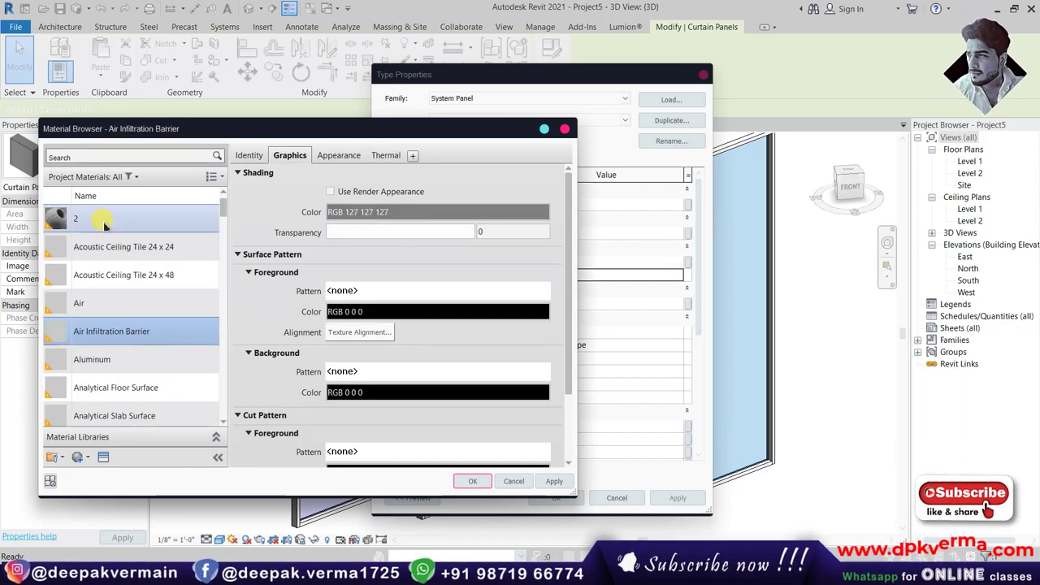
left_click(103, 458)
- Apply the Blue-Green glazing appearance from Glass > Glazing to material 2
left_click(61, 120)
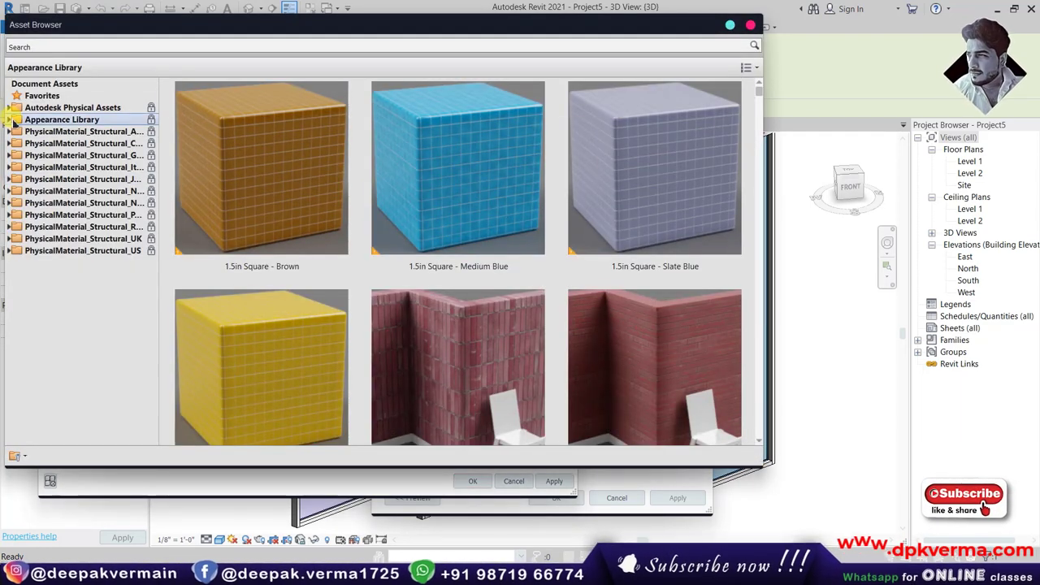
left_click(13, 119)
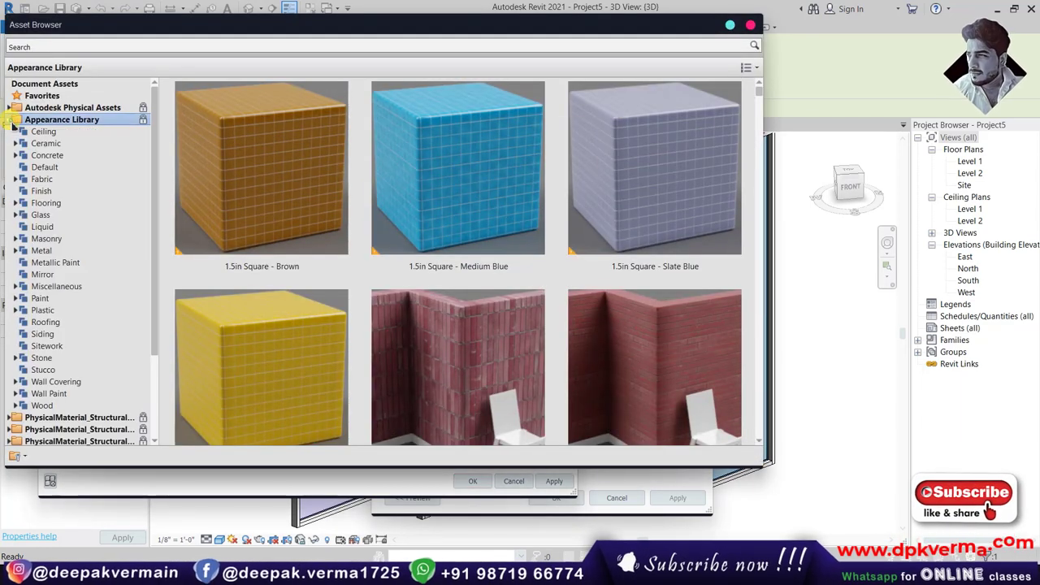
left_click(15, 214)
left_click(50, 238)
scroll(430, 257, "down", 5)
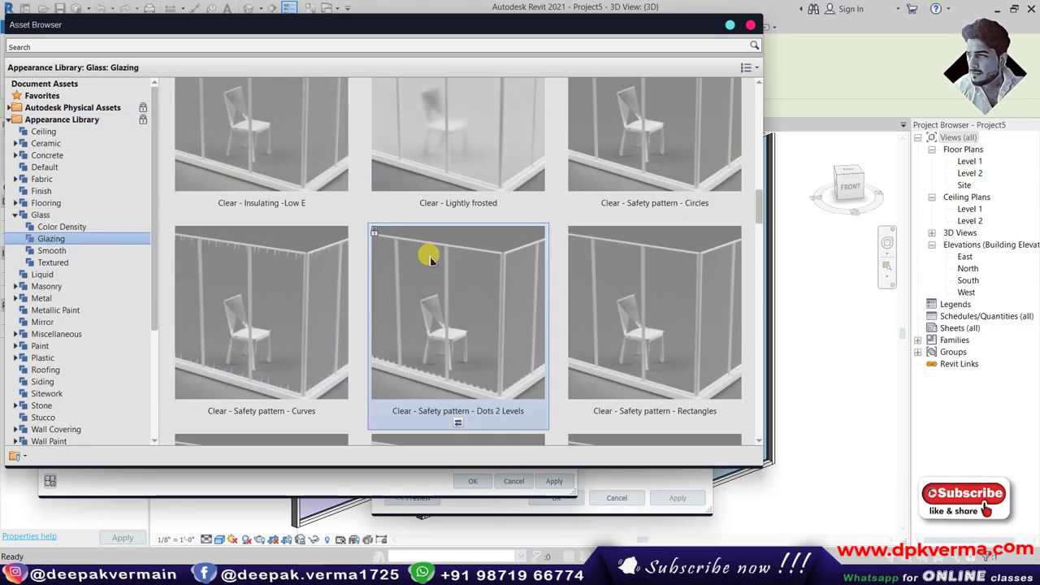
scroll(480, 268, "up", 5)
scroll(660, 251, "up", 5)
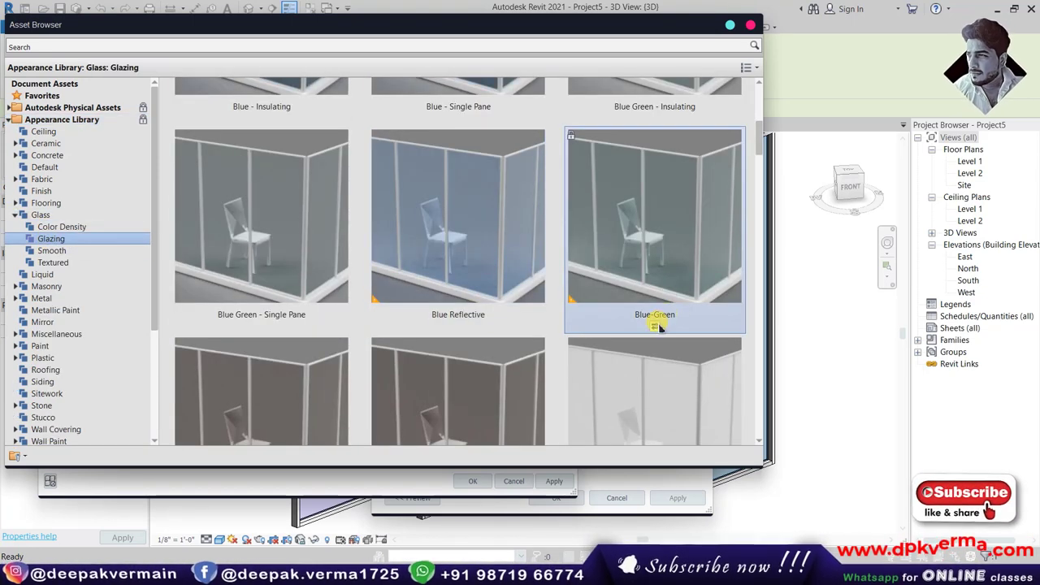
double_click(693, 174)
left_click(750, 24)
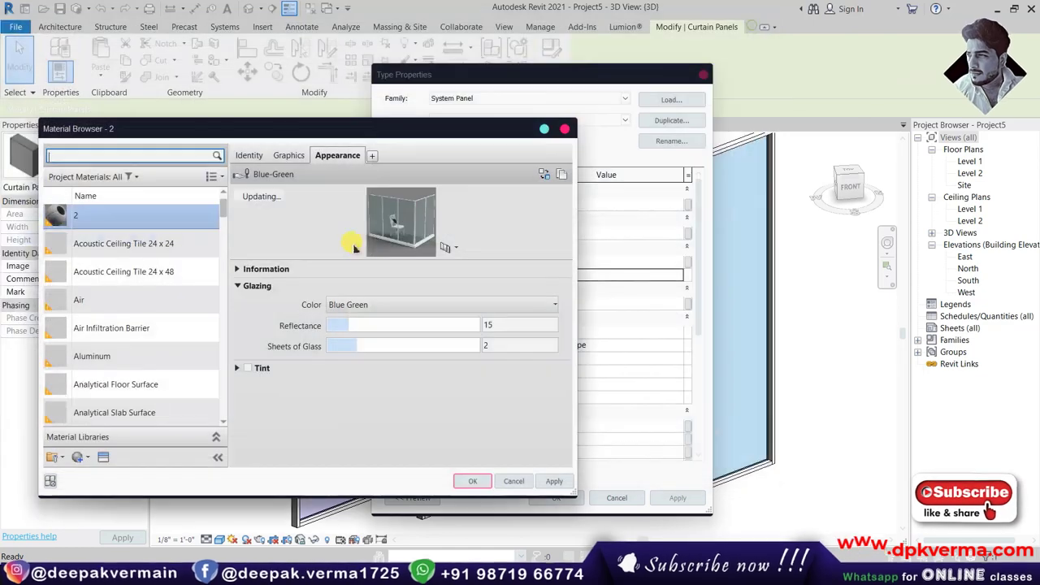
- Try the Bronze glazing colour and revisit the appearance library without changes
left_click(382, 307)
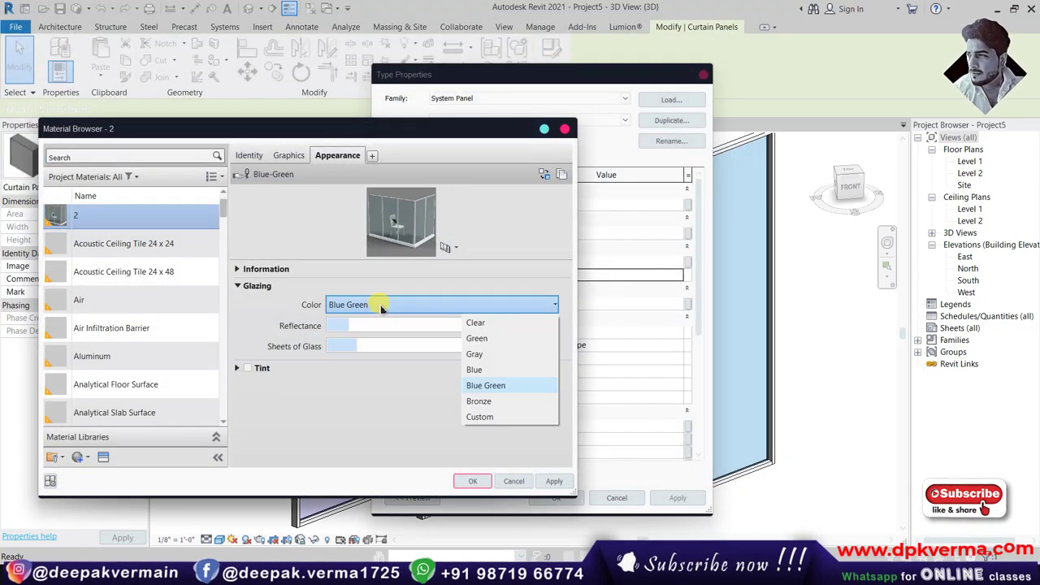
left_click(477, 400)
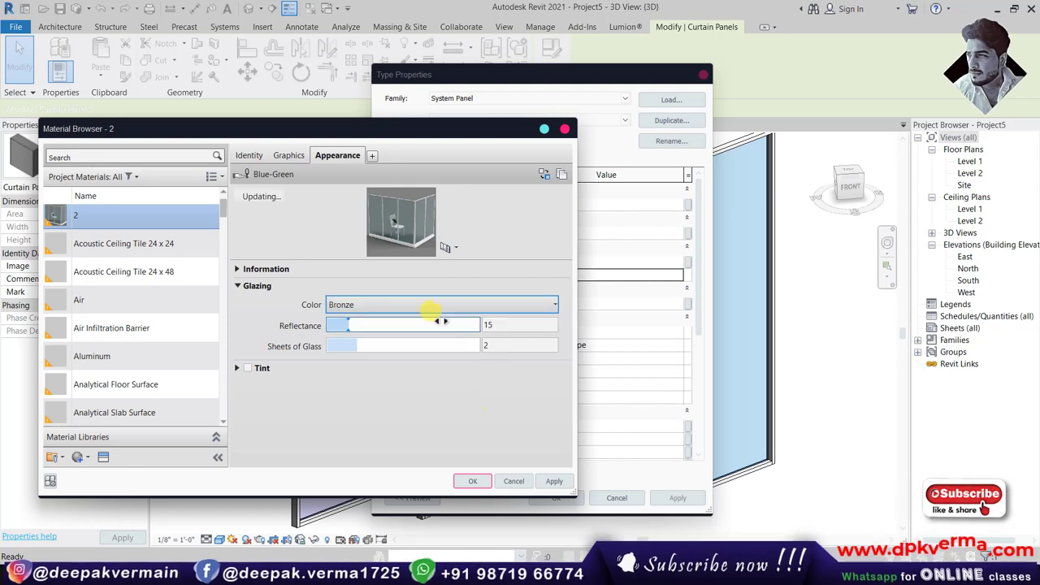
left_click(103, 456)
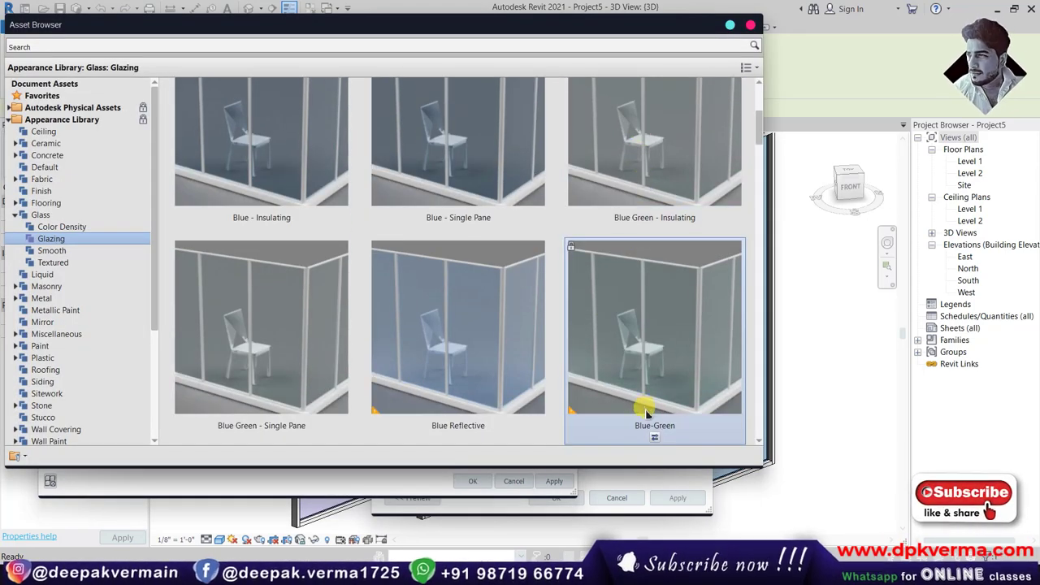
mouse_move(458, 329)
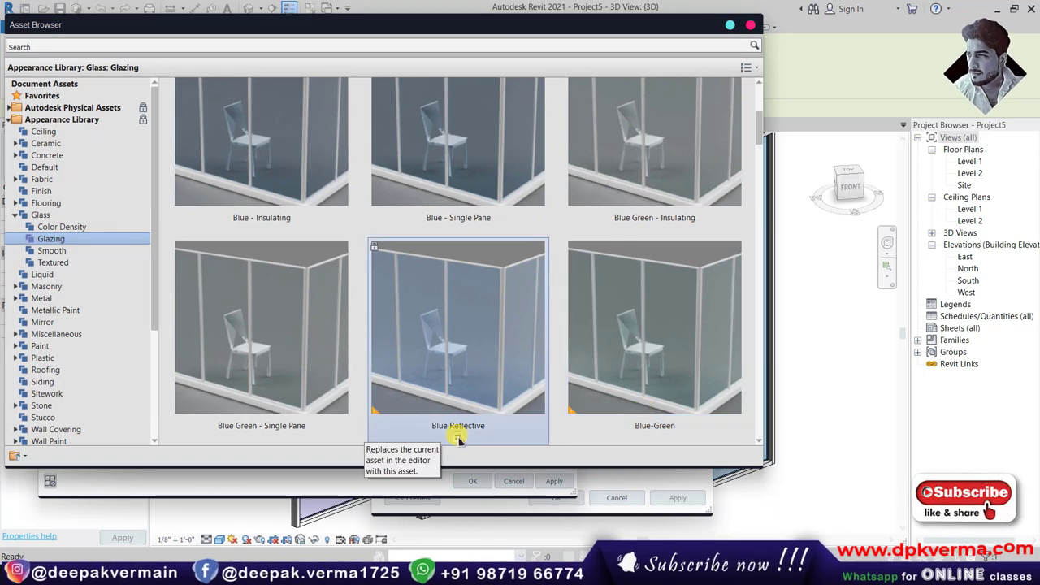
scroll(455, 431, "up", 3)
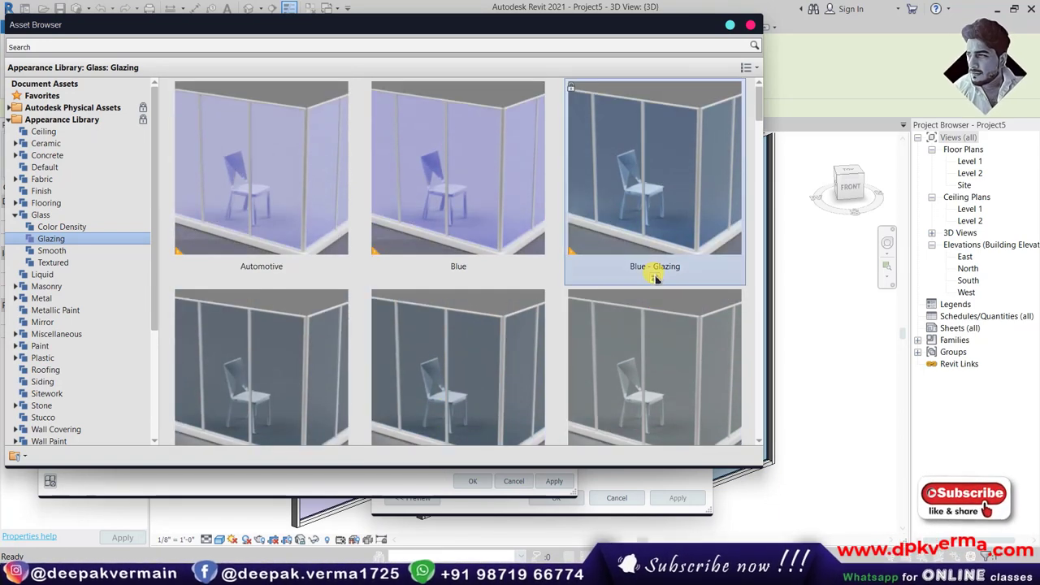
left_click(750, 24)
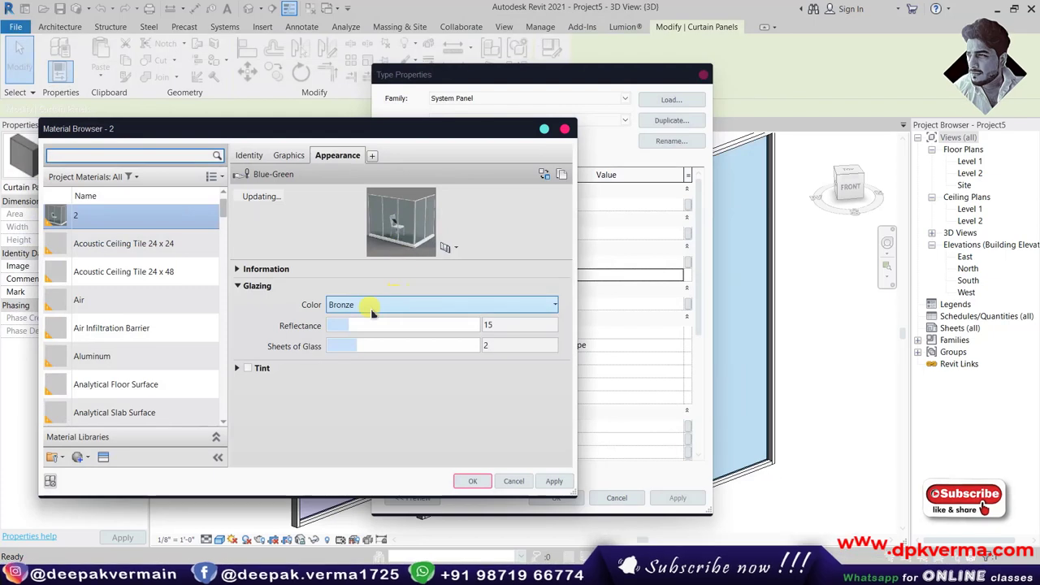
left_click(103, 226)
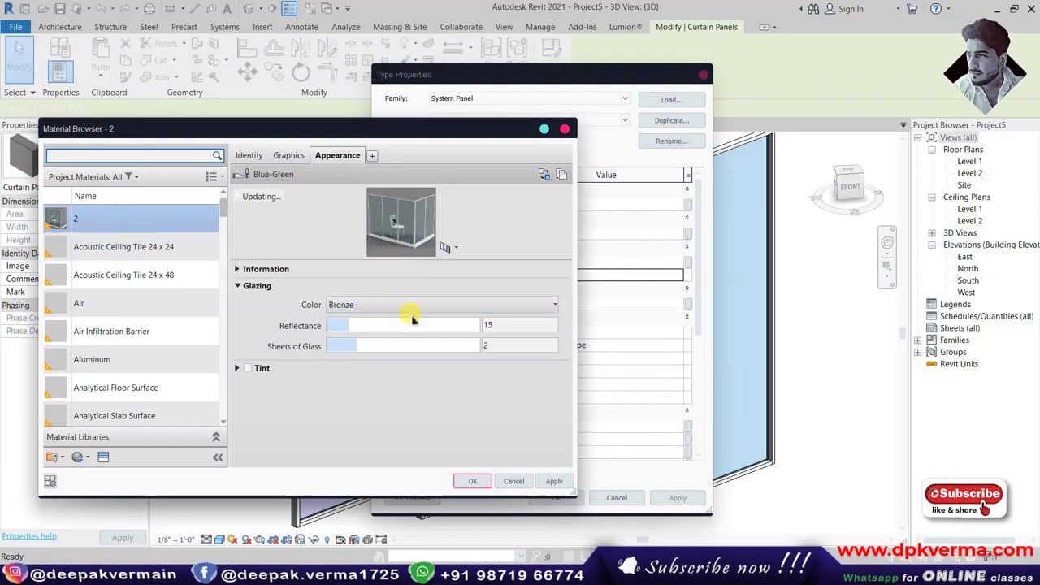
- Set a custom green glazing colour RGB 26 225 51 and shade using the render appearance
left_click(378, 303)
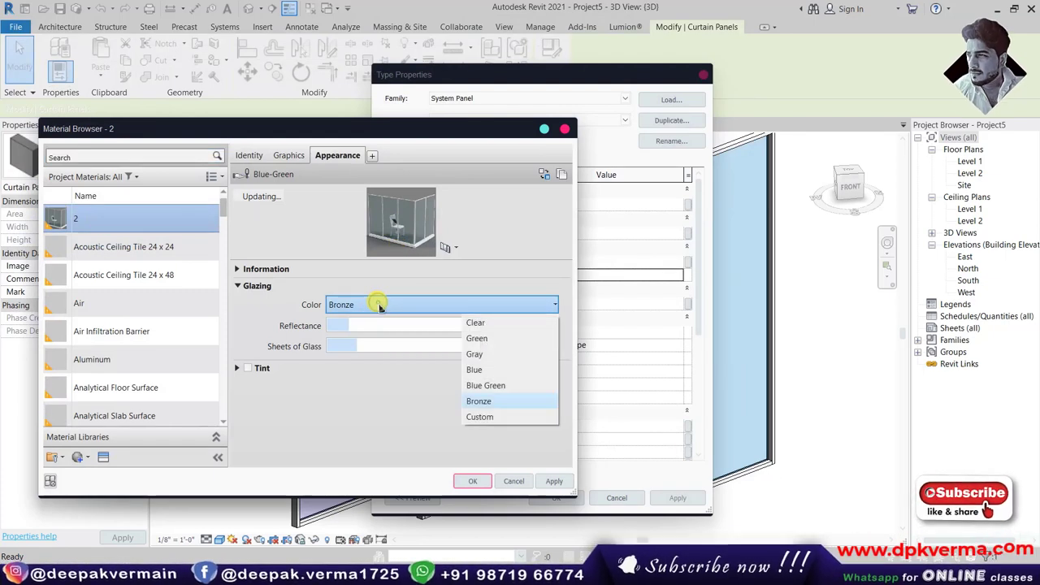
left_click(482, 418)
left_click(393, 325)
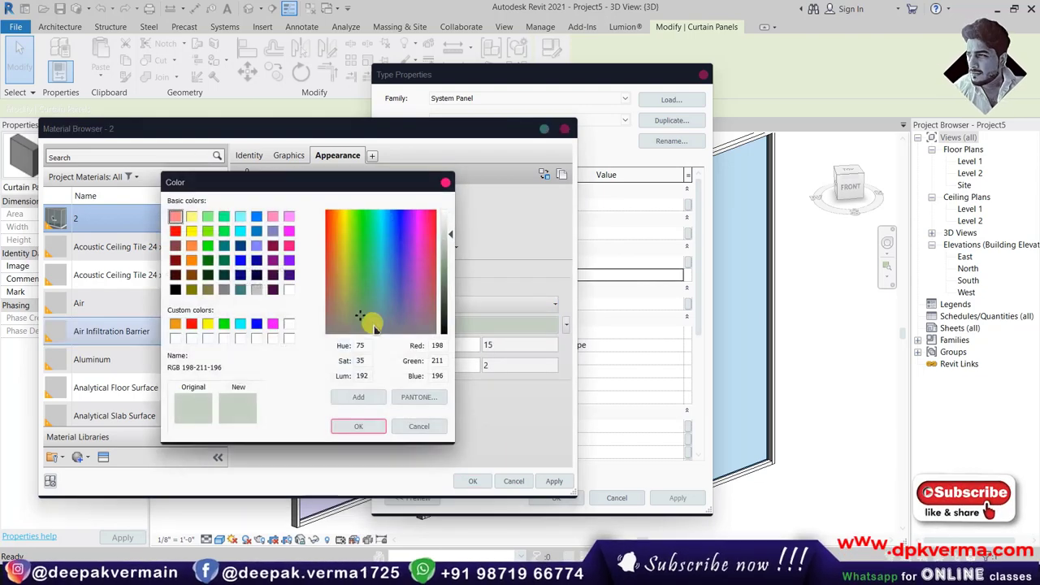
left_click(376, 259)
left_click(365, 235)
left_click_drag(448, 232, 449, 277)
left_click(358, 426)
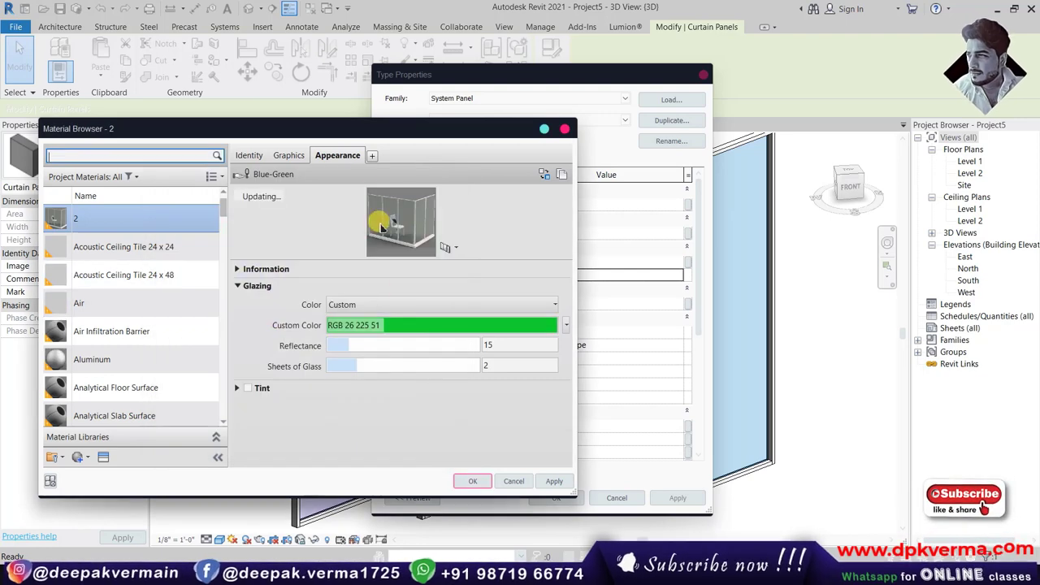
left_click(290, 155)
left_click(330, 191)
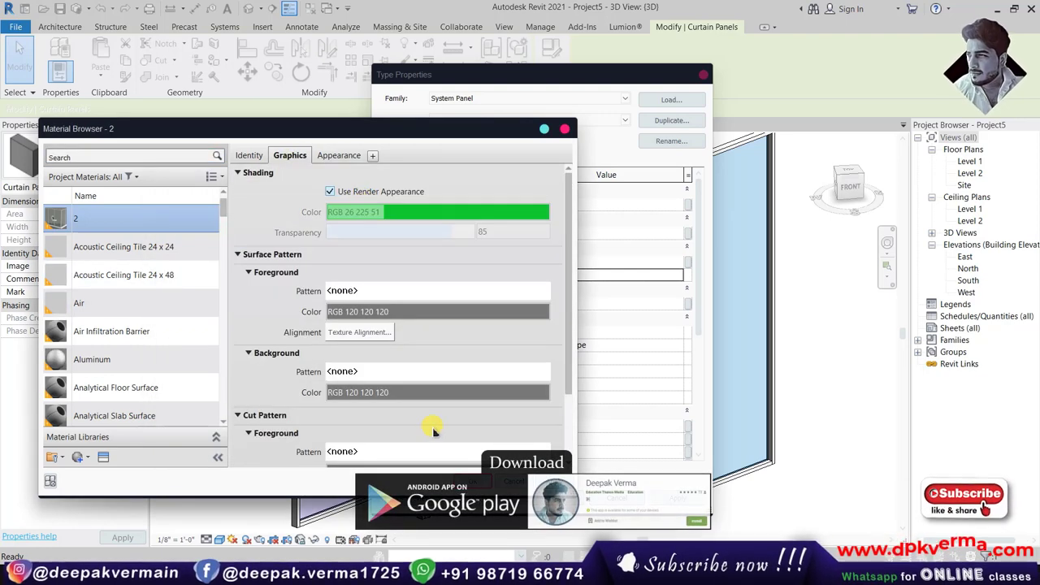
- Create a new material named 3 and confirm it for the current panel type
left_click(62, 457)
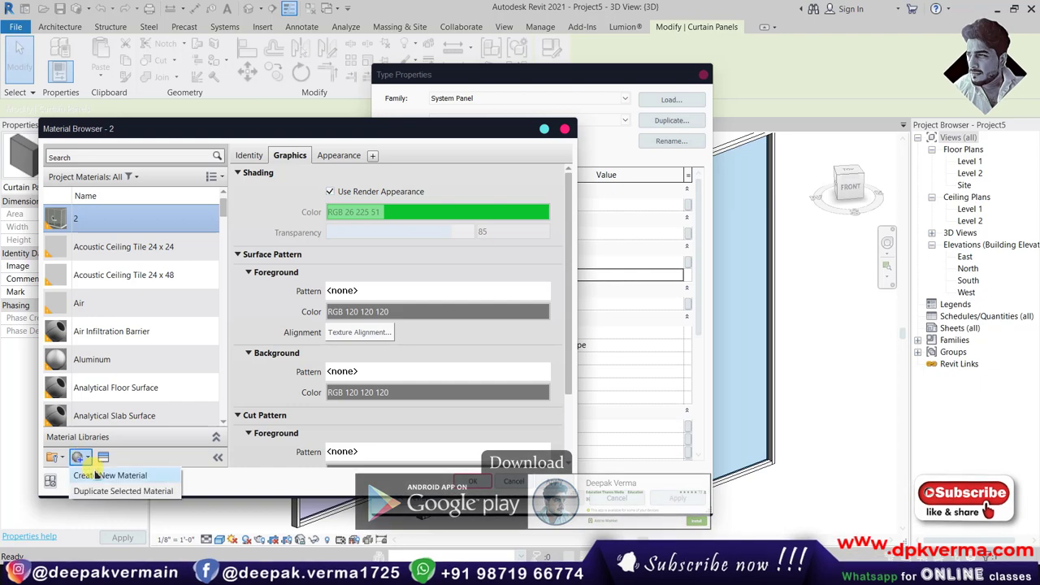
right_click(114, 301)
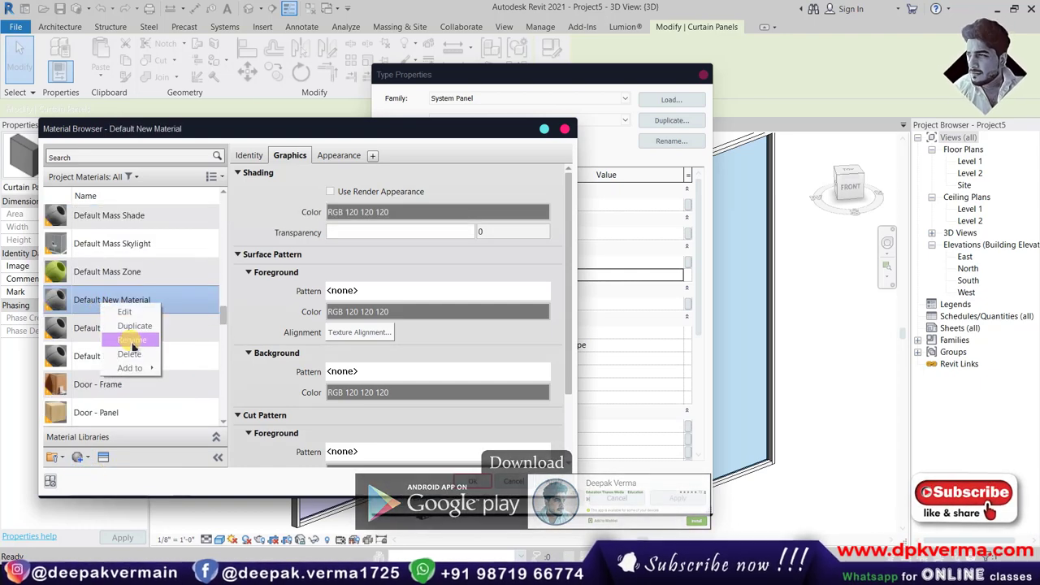
left_click(133, 345)
type("3")
left_click(130, 333)
left_click(111, 220)
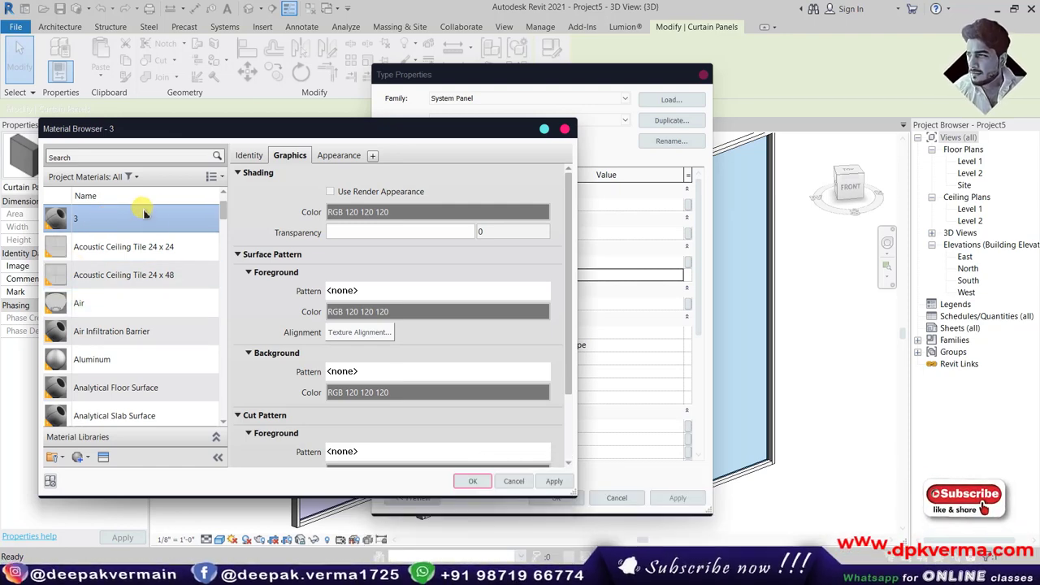
left_click(475, 481)
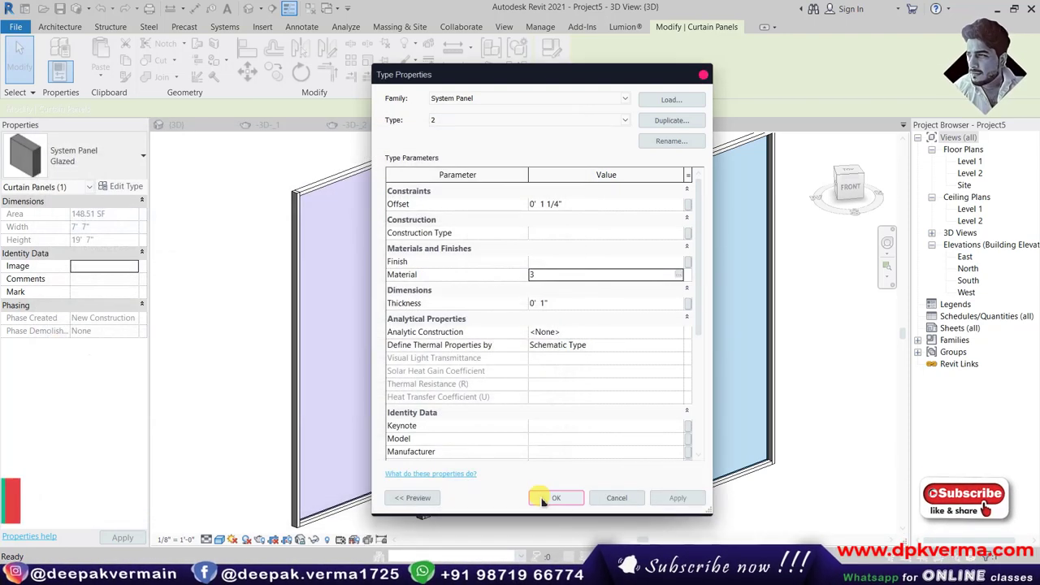
left_click(556, 497)
- Assign green material 2 to panel type 2 on the second wall's glass panel
key("Escape")
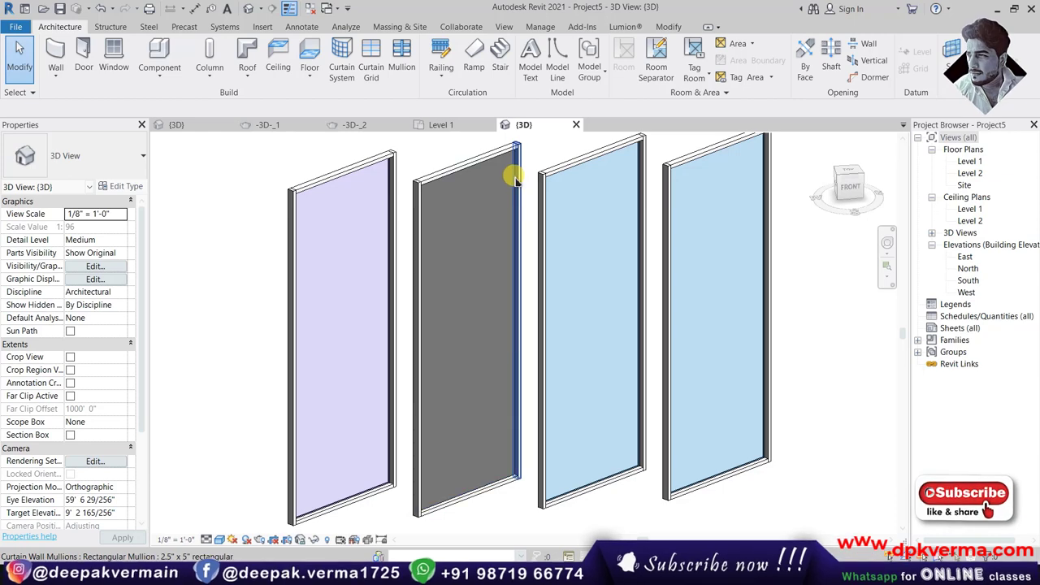
left_click(522, 171)
key("Escape")
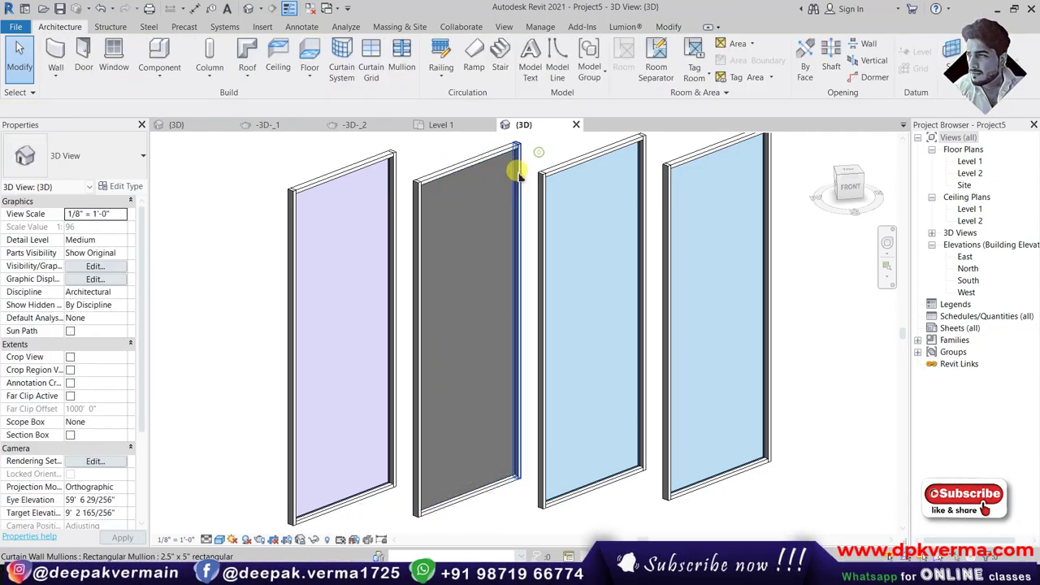
left_click(433, 190)
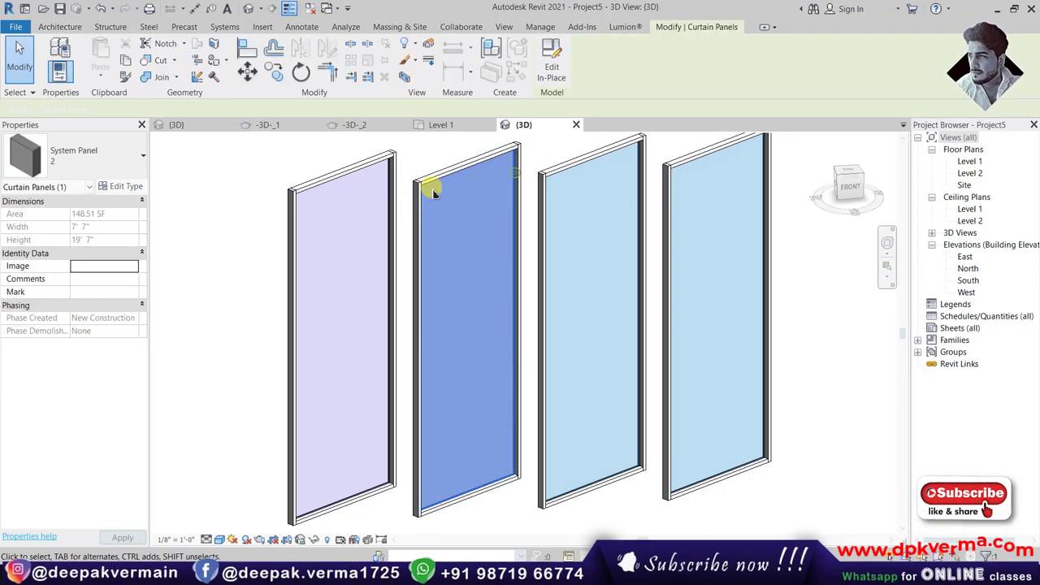
left_click(119, 187)
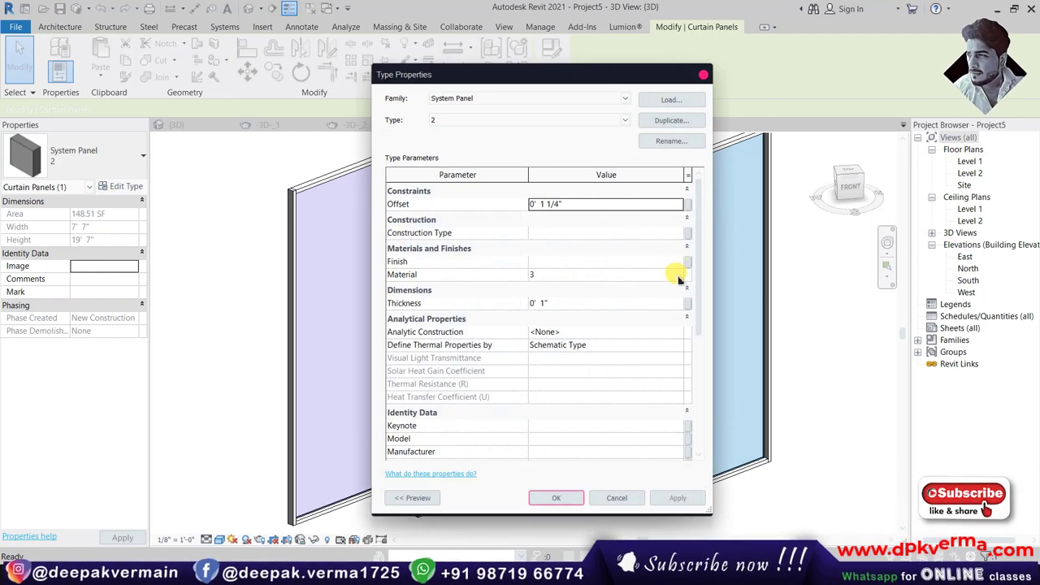
left_click(679, 279)
left_click(679, 275)
left_click(90, 246)
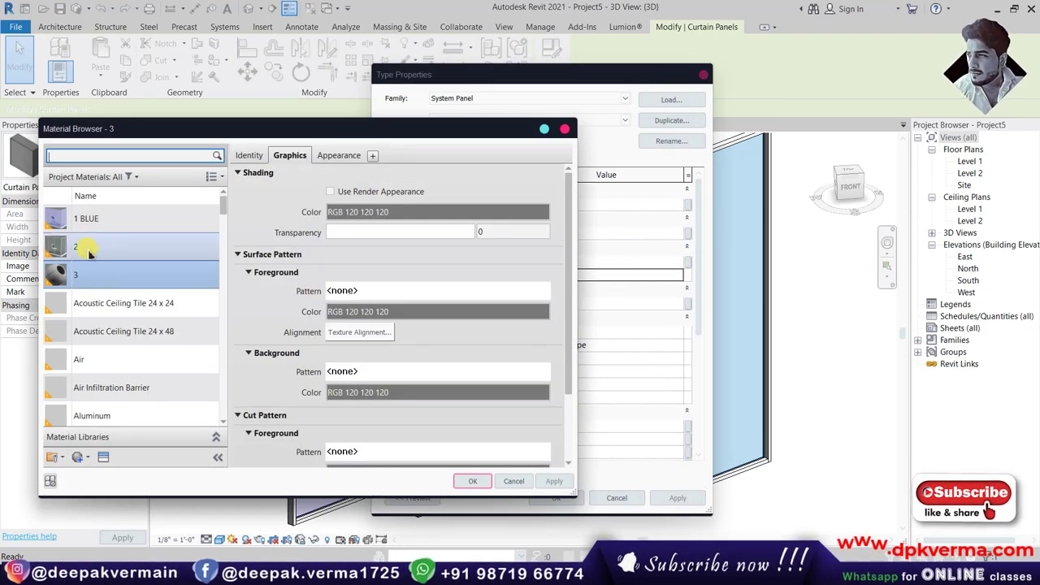
left_click(467, 484)
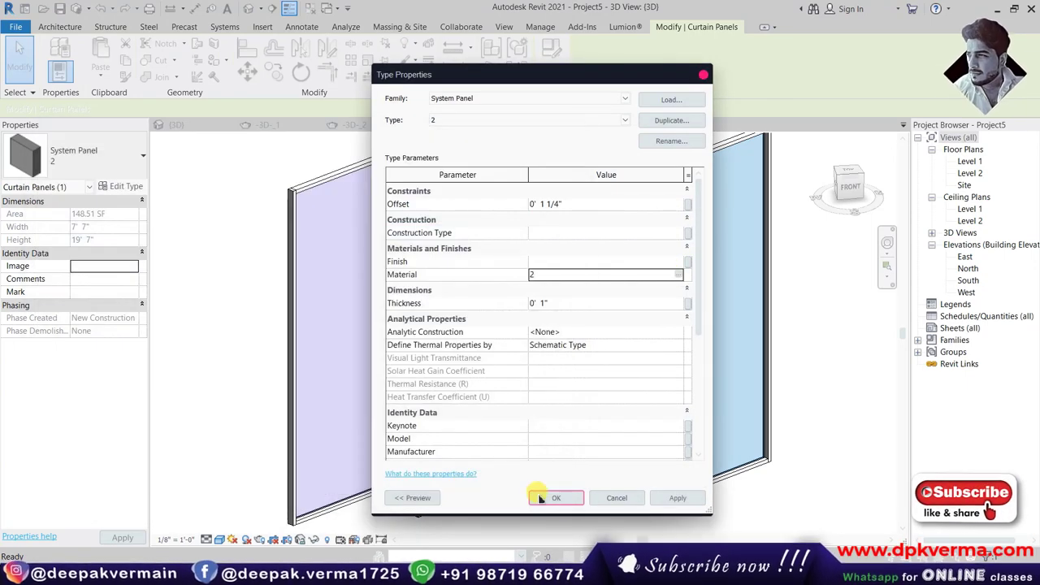
left_click(555, 498)
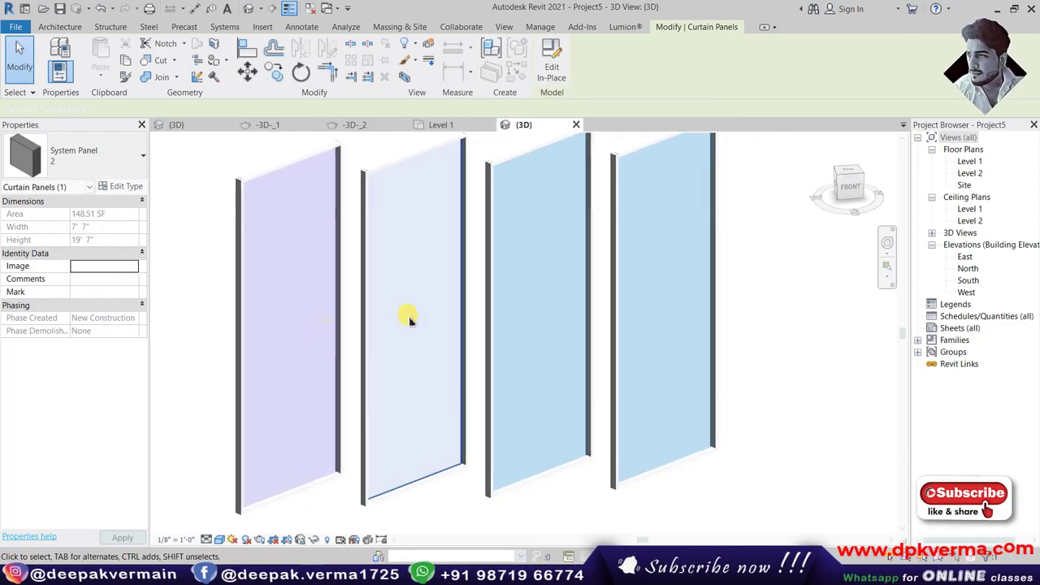
left_click(471, 290)
left_click(484, 286)
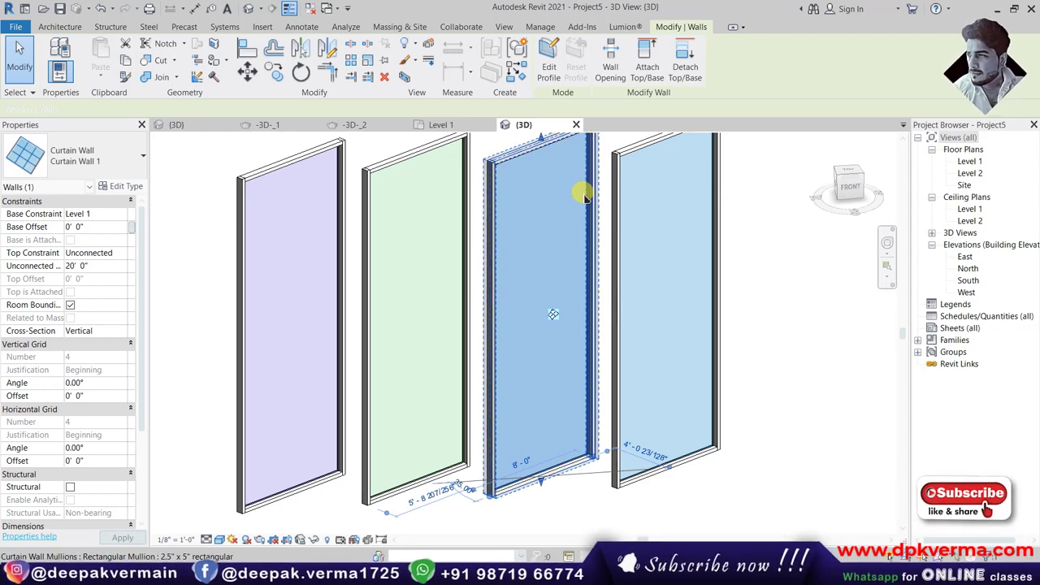
- Select the third wall's glass panel and start duplicating its Glazed panel type
key("Tab")
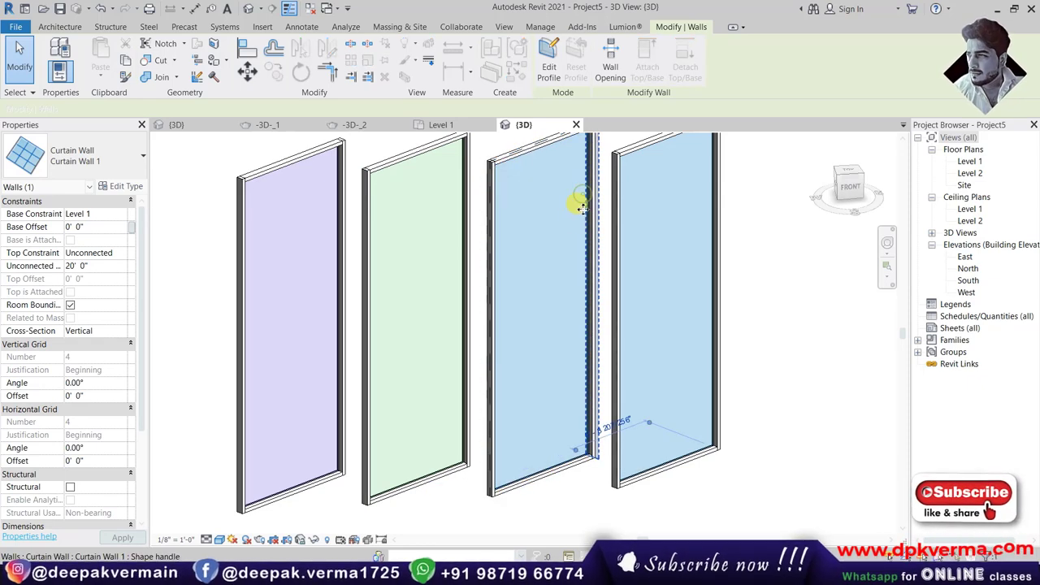
scroll(573, 201, "down", 3)
left_click(754, 285)
scroll(564, 238, "up", 2)
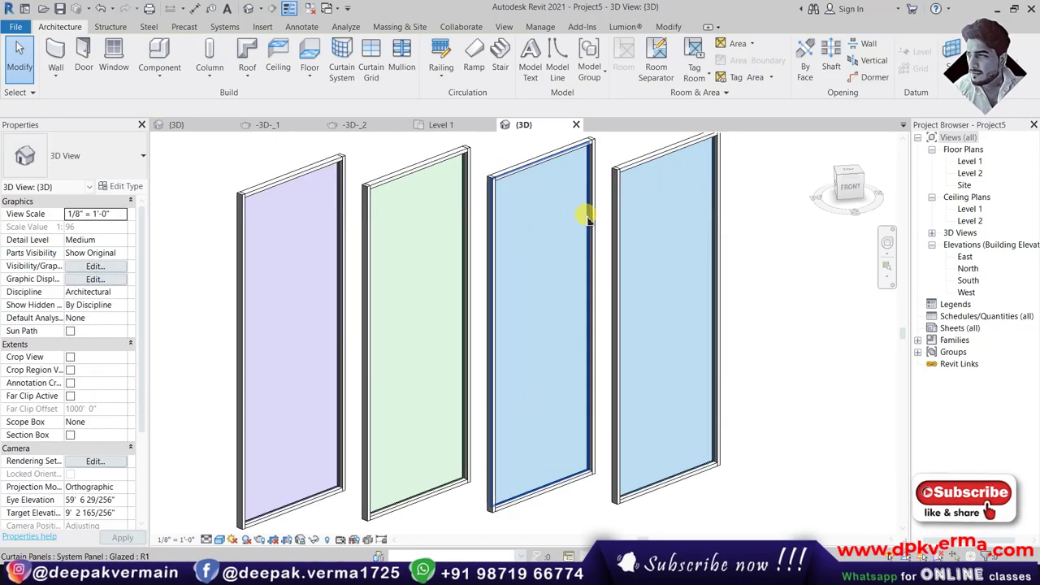
left_click(591, 211)
left_click(122, 186)
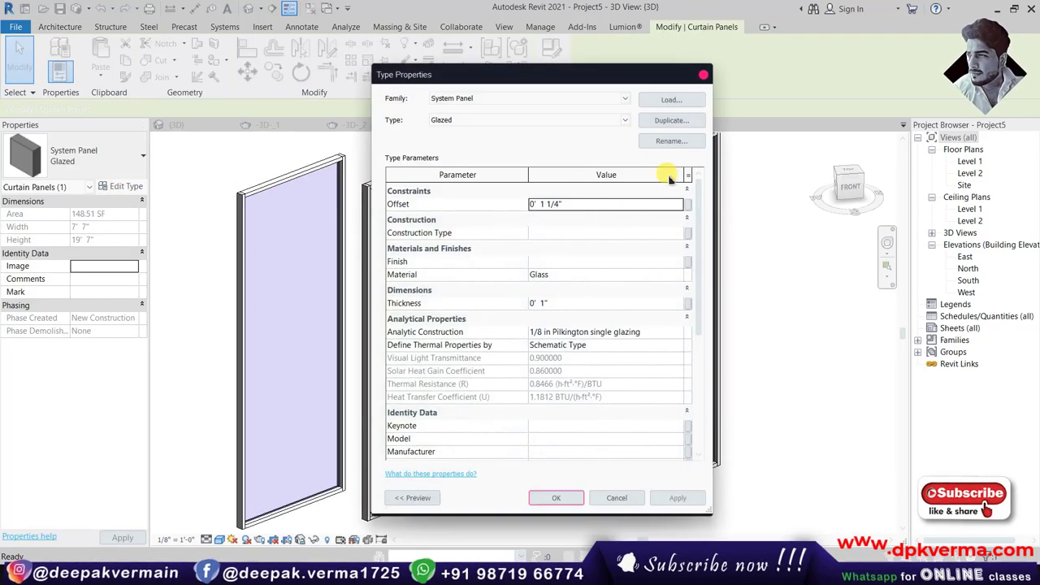
left_click(670, 120)
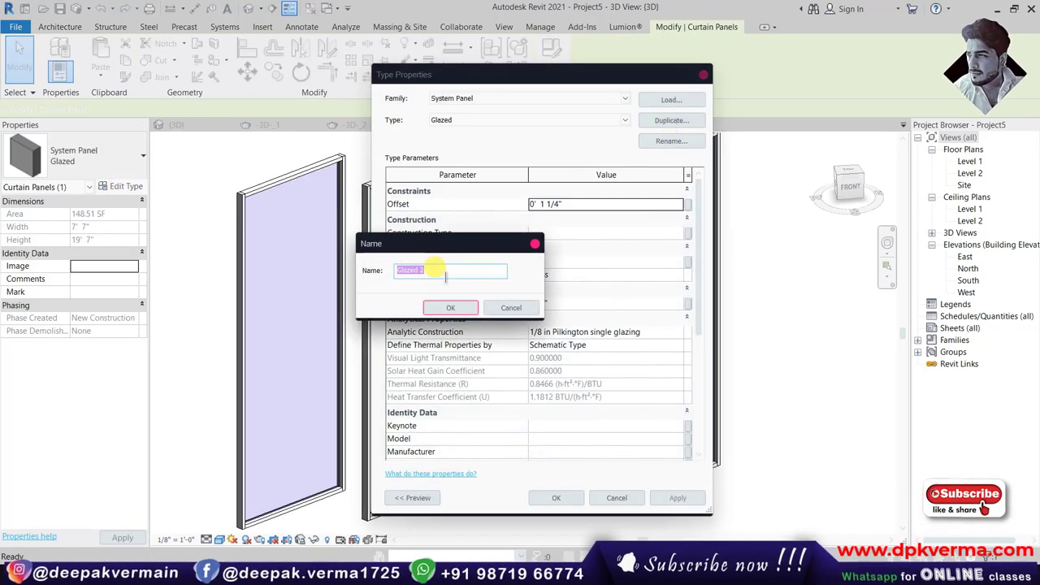
type("3")
- Confirm the new panel type 3 and pick material 3 in the Material Browser
left_click(453, 308)
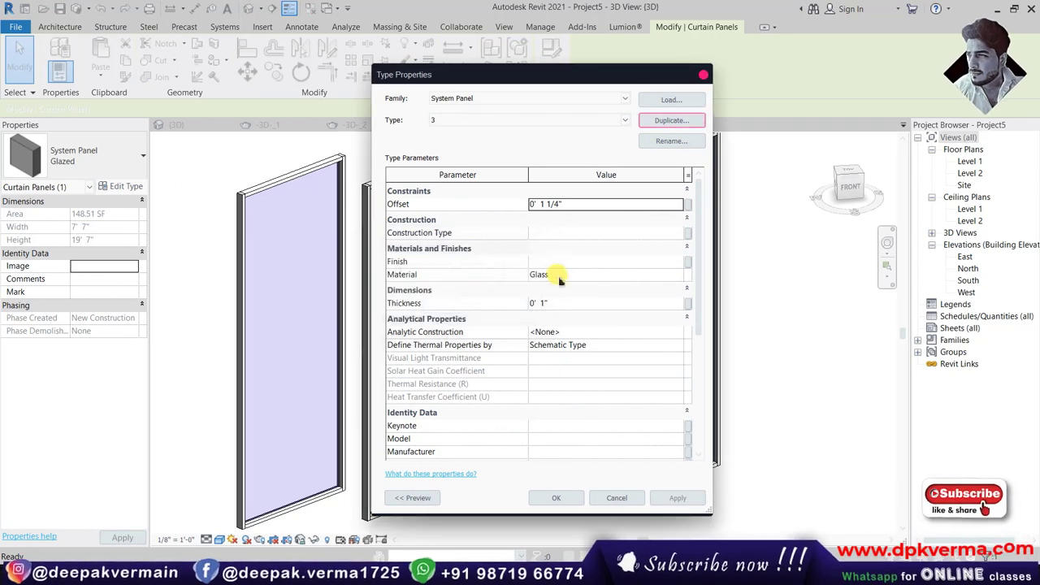
left_click(679, 276)
left_click(687, 275)
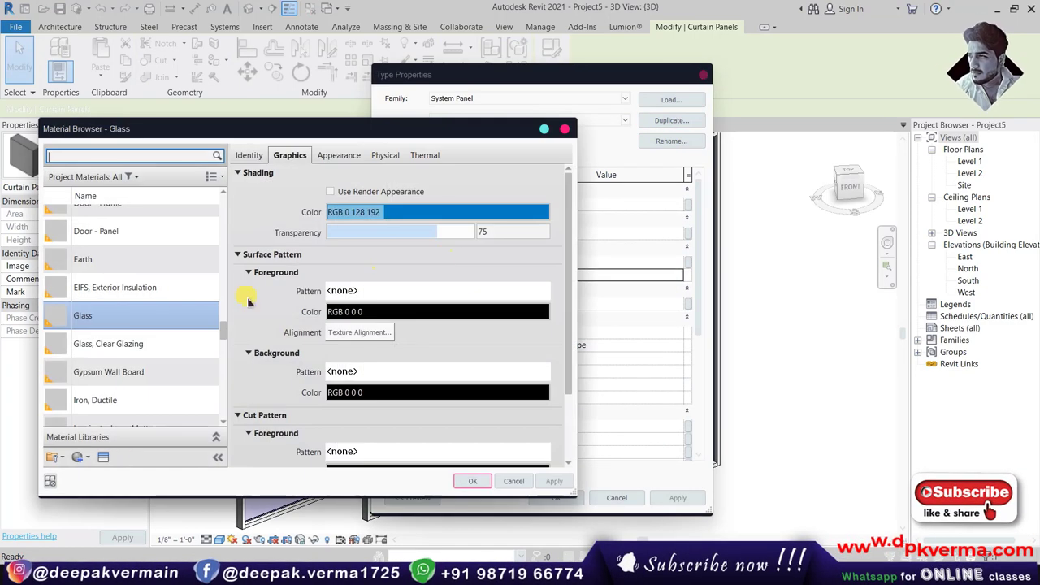
scroll(150, 307, "up", 5)
scroll(146, 300, "up", 10)
left_click(90, 272)
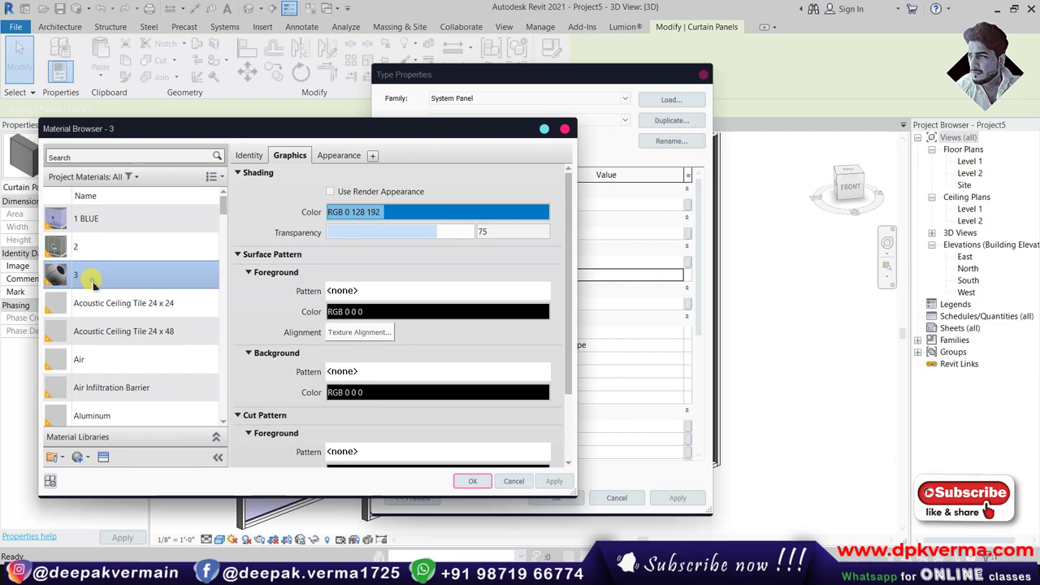
- Browse the Appearance Library's Glass Color Density and Glazing appearances
left_click(105, 456)
left_click(17, 119)
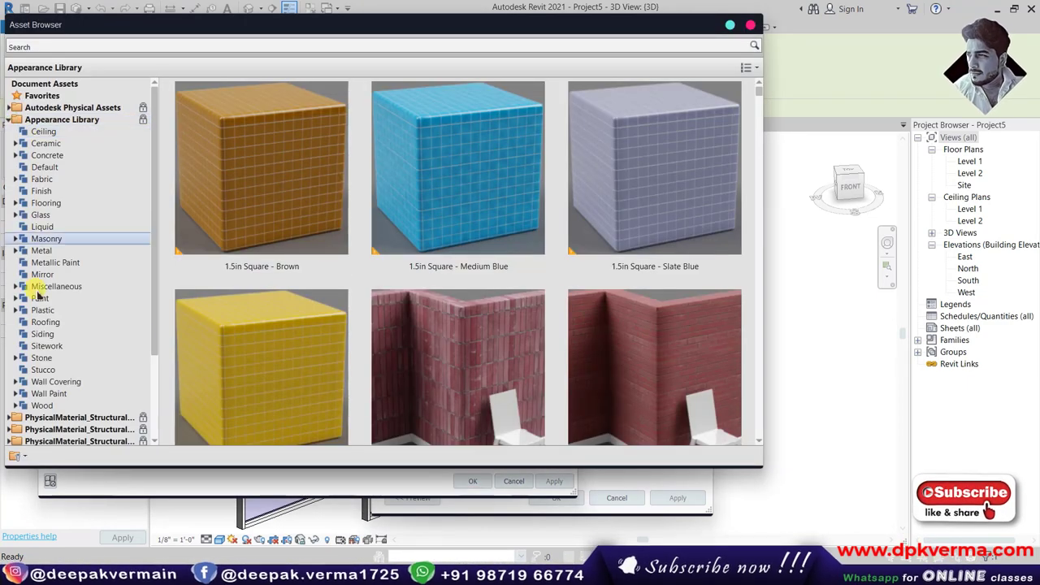
left_click(15, 214)
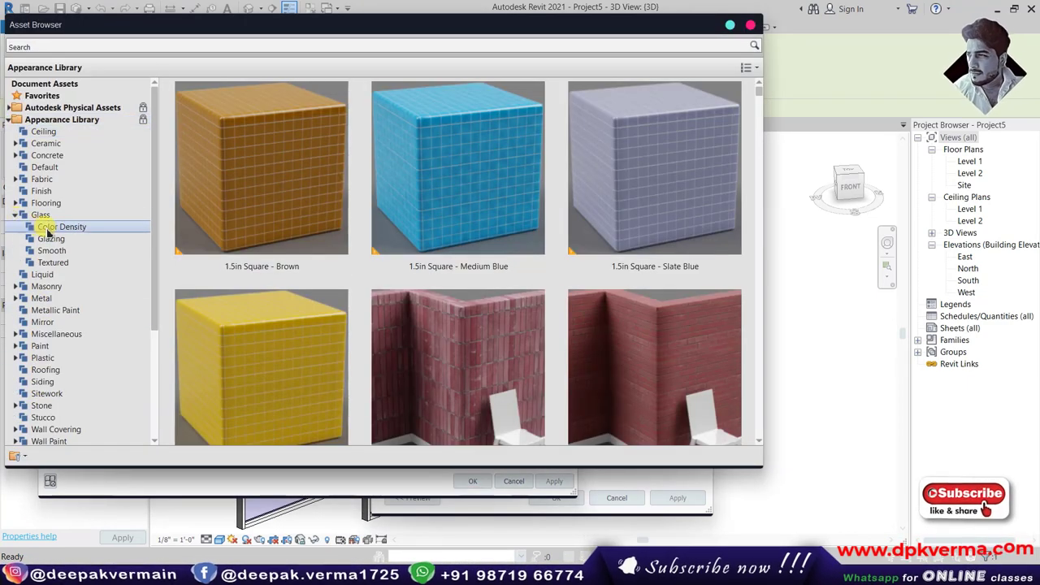
left_click(46, 227)
scroll(595, 223, "down", 1)
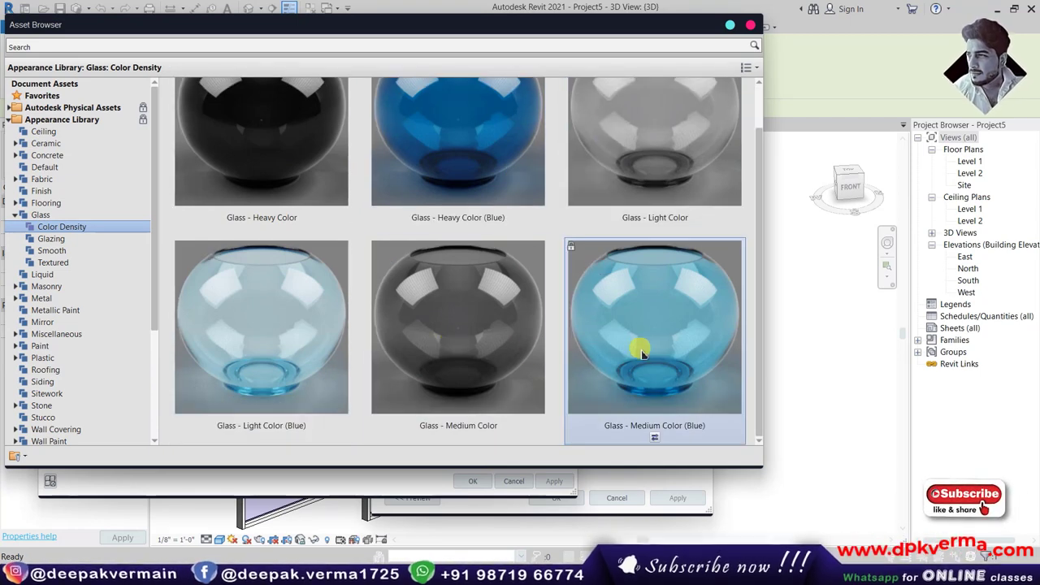
left_click(50, 239)
scroll(464, 274, "down", 5)
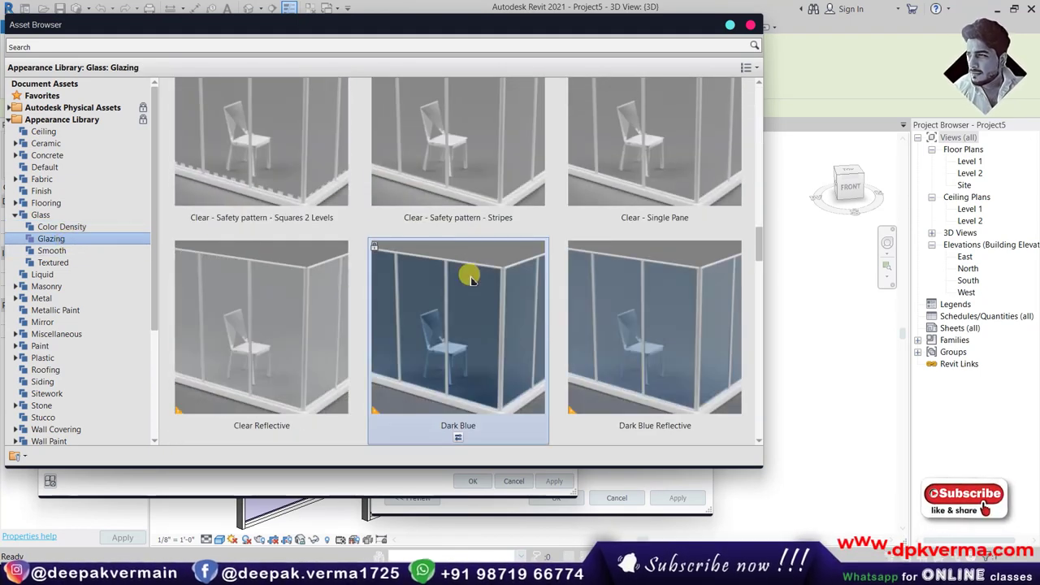
scroll(545, 289, "down", 5)
scroll(548, 293, "down", 5)
scroll(548, 292, "up", 3)
scroll(528, 301, "down", 3)
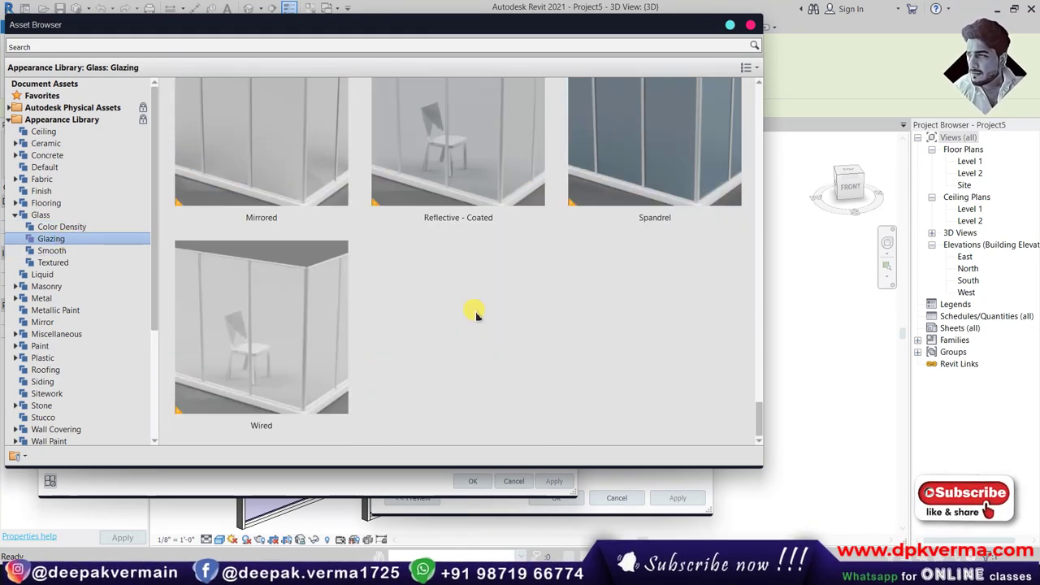
- Assign the Smooth Glass (Red) appearance to material 3 and close the library
left_click(52, 250)
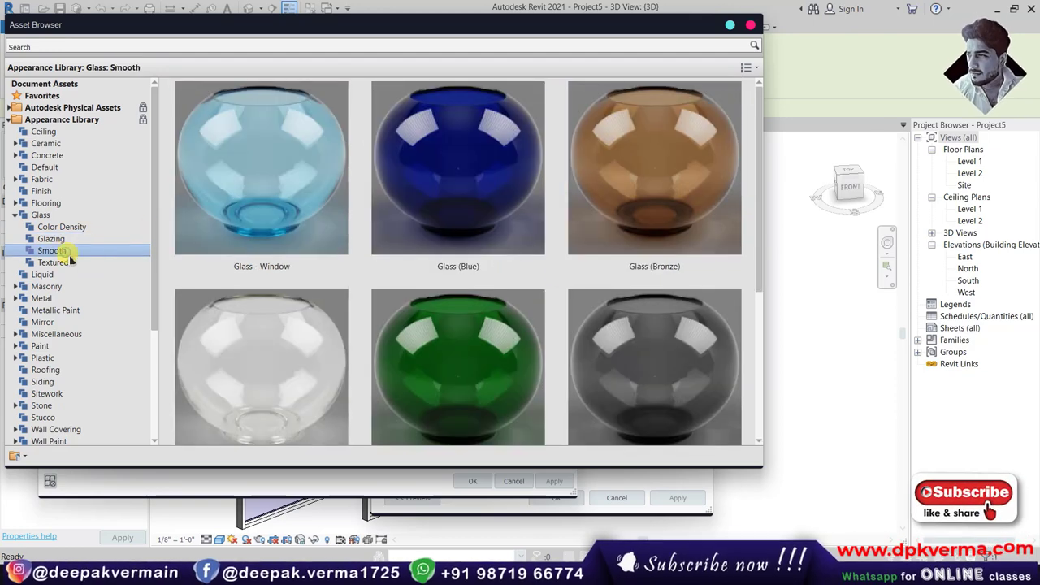
scroll(514, 249, "down", 4)
left_click(65, 262)
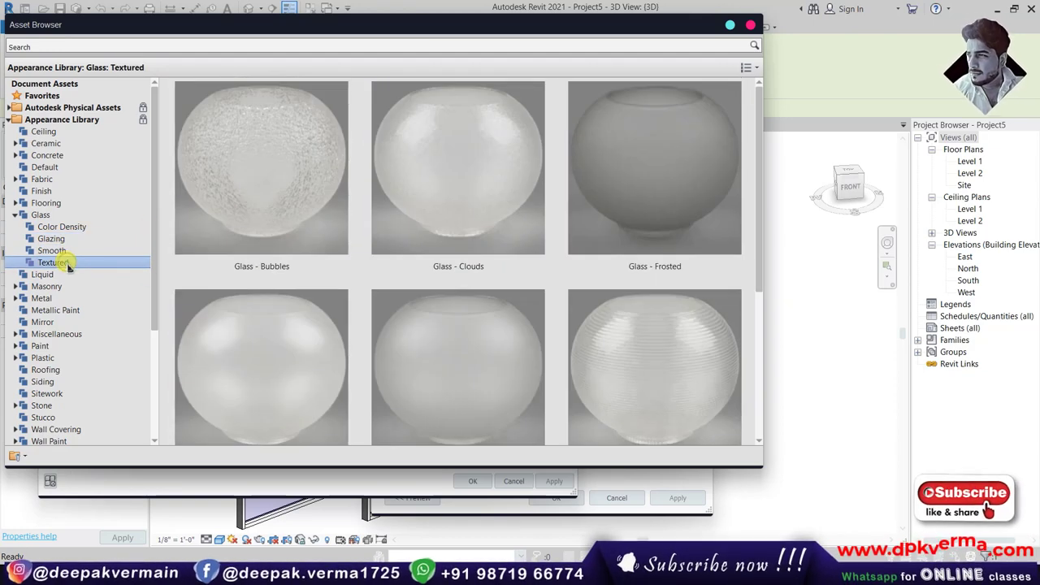
left_click(71, 254)
scroll(274, 366, "down", 3)
scroll(274, 367, "down", 2)
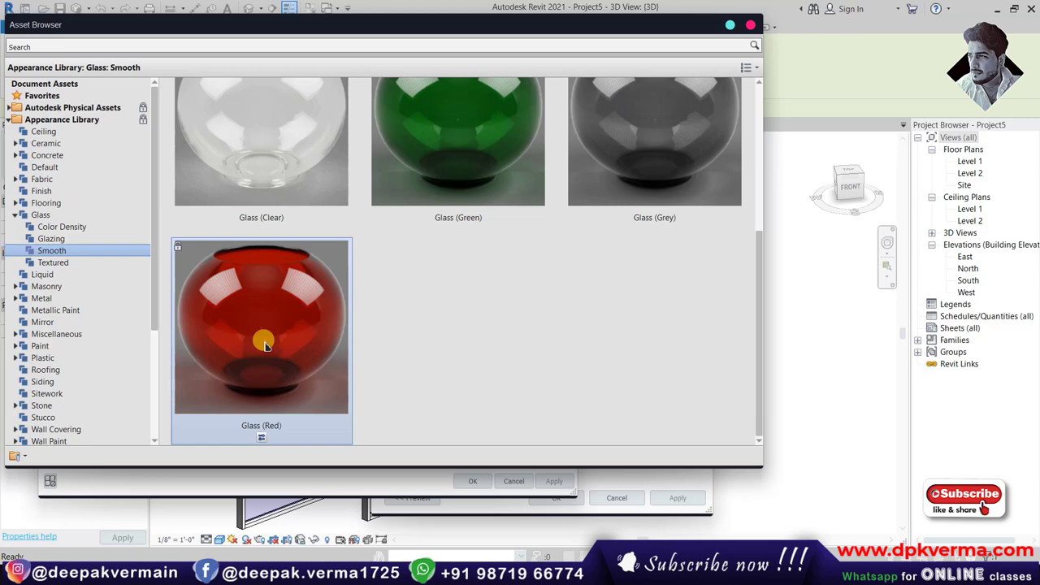
left_click(261, 439)
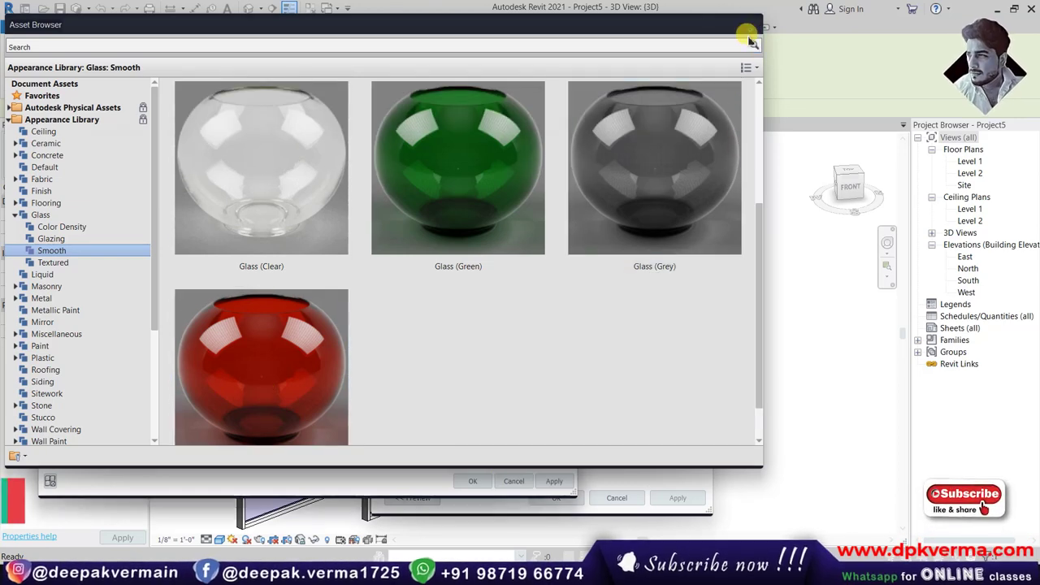
left_click(750, 24)
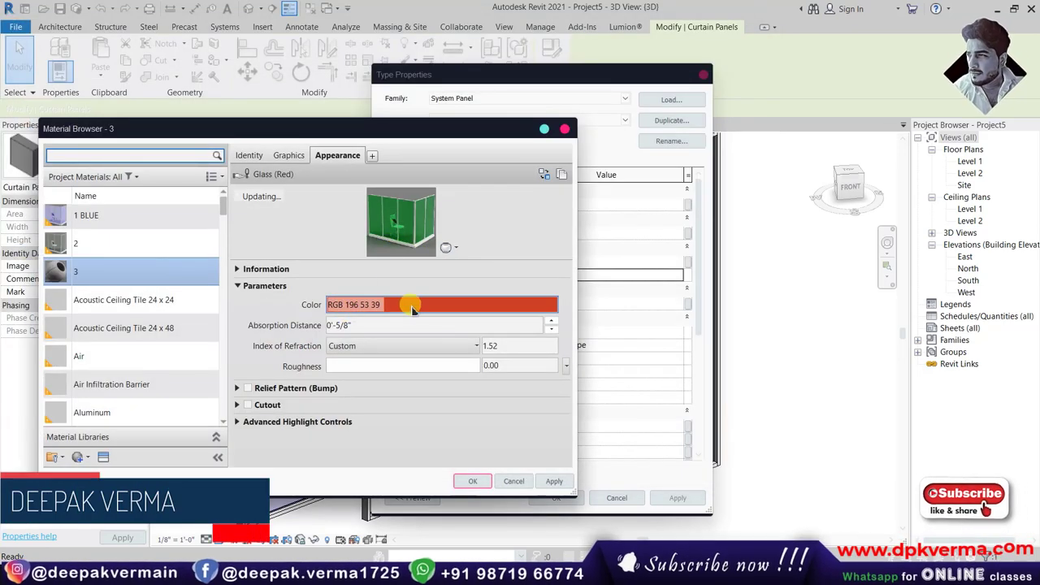
- Review material 3's Graphics and Glass (Red) settings, then confirm it for panel type 3
left_click(289, 155)
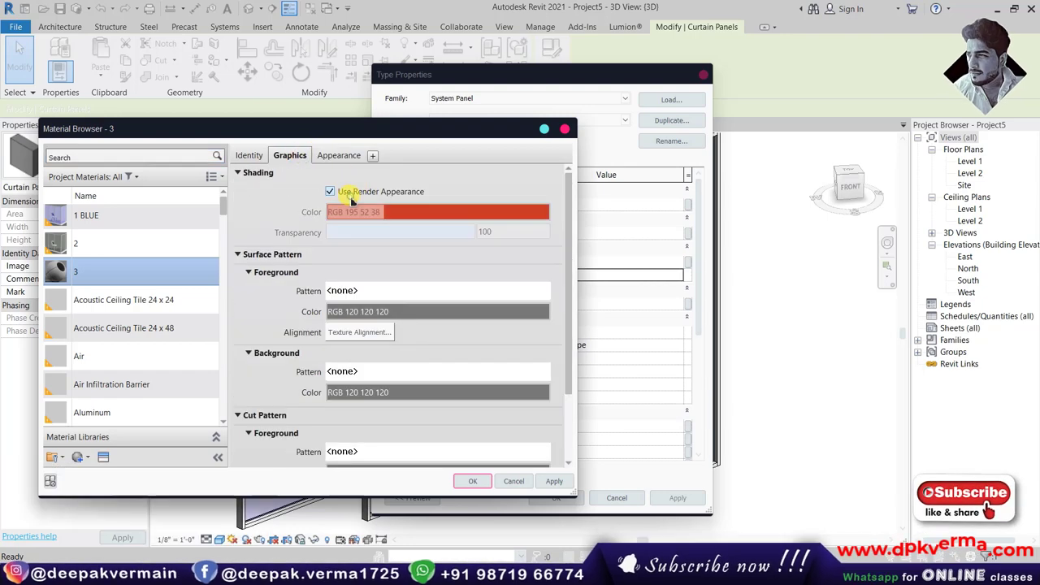
left_click(335, 157)
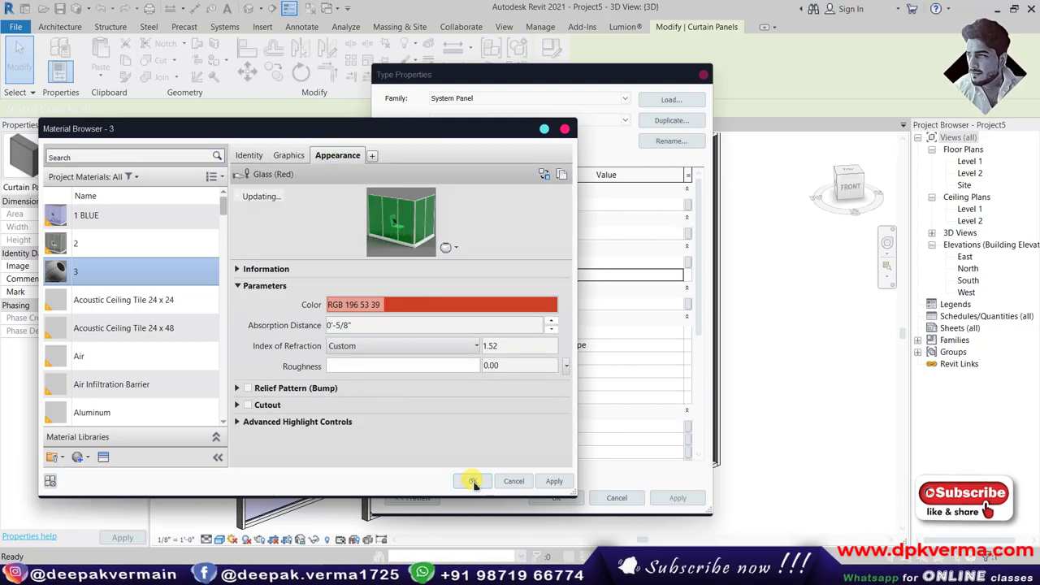
left_click(473, 482)
left_click(679, 277)
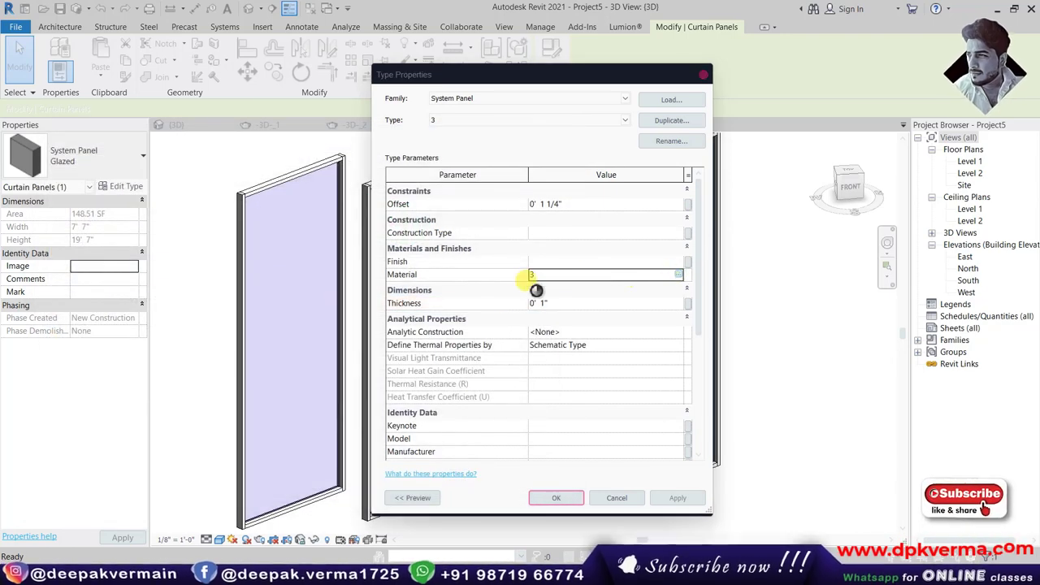
left_click(341, 156)
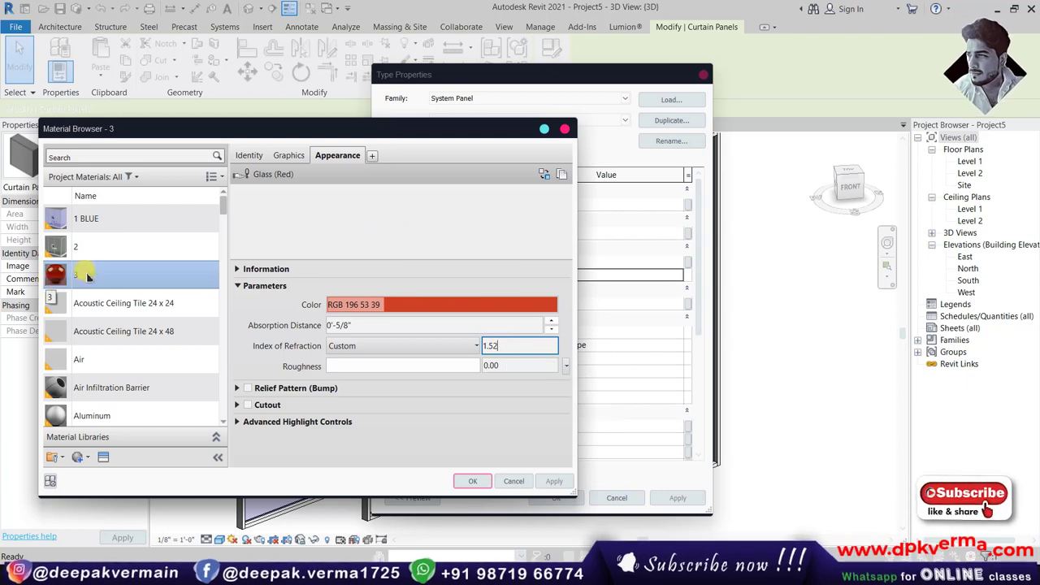
mouse_move(520, 345)
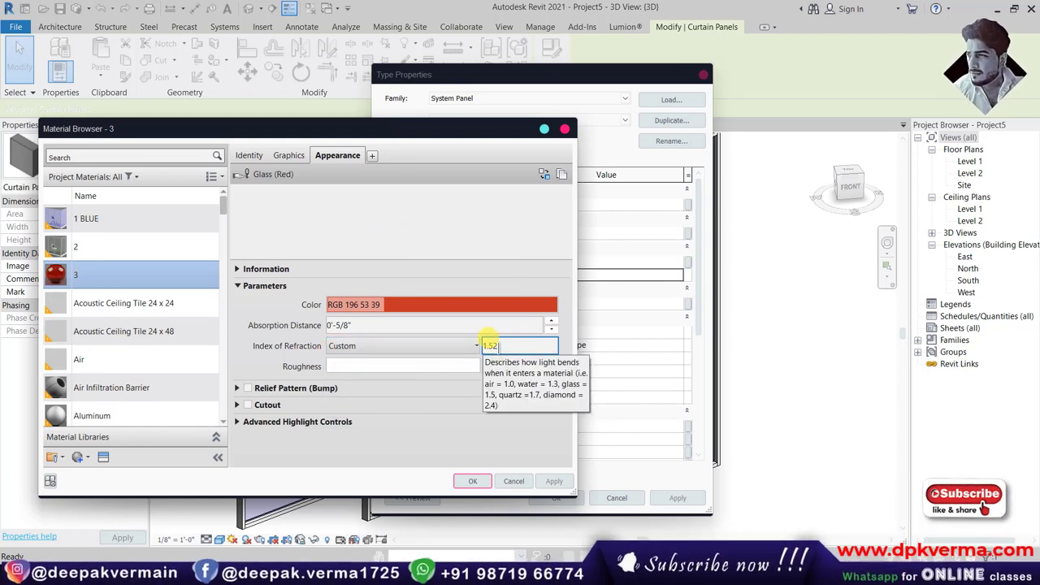
left_click(472, 481)
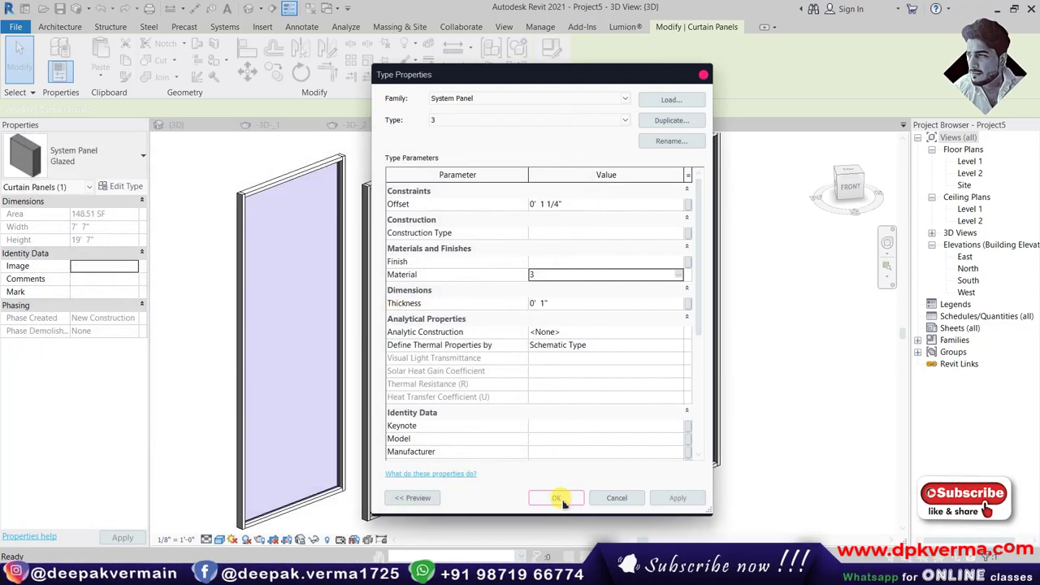
left_click(558, 498)
- Recentre the four panels in view and set rendering quality to Best
left_click(589, 510)
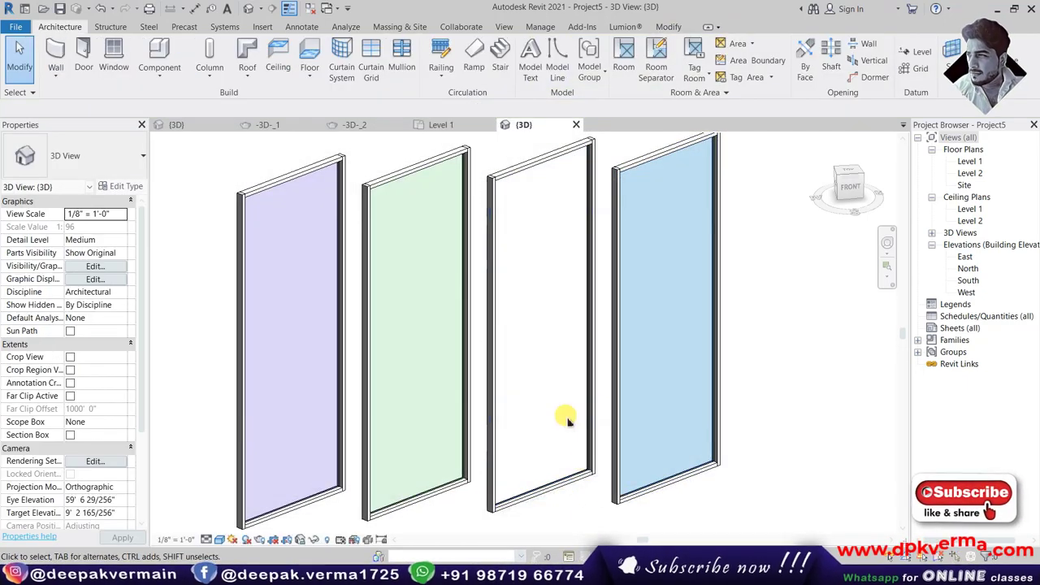
middle_click_drag(448, 469, 479, 489)
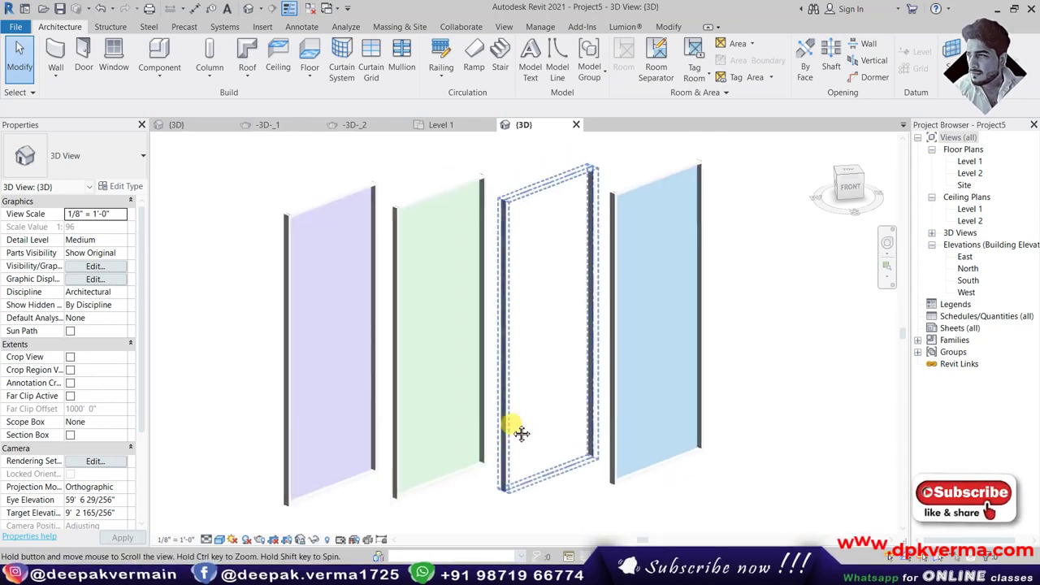
left_click(504, 27)
left_click(312, 43)
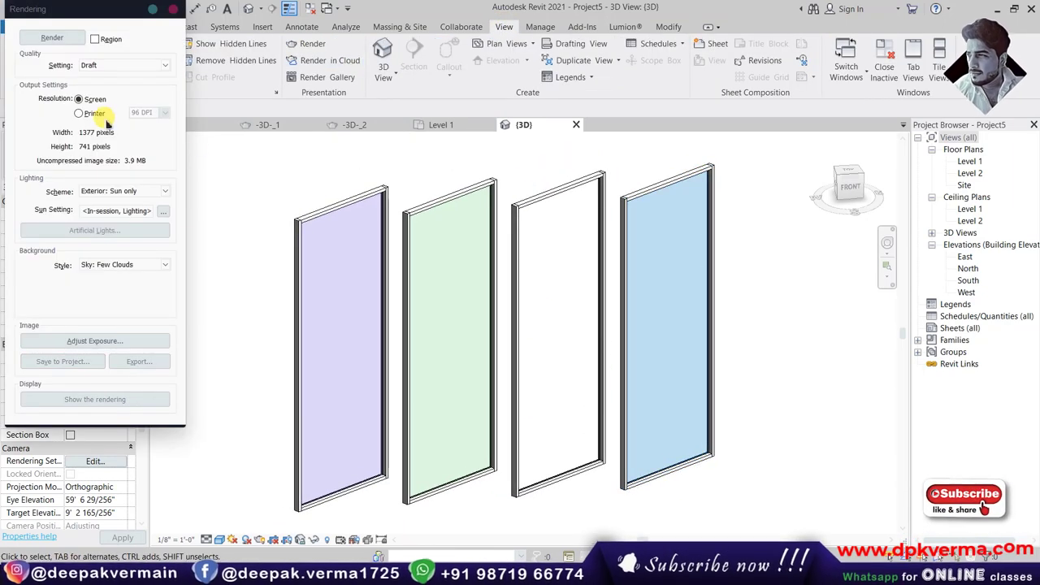
left_click(97, 65)
left_click(89, 104)
- Start rendering the 3D view and stop it partway
left_click(53, 39)
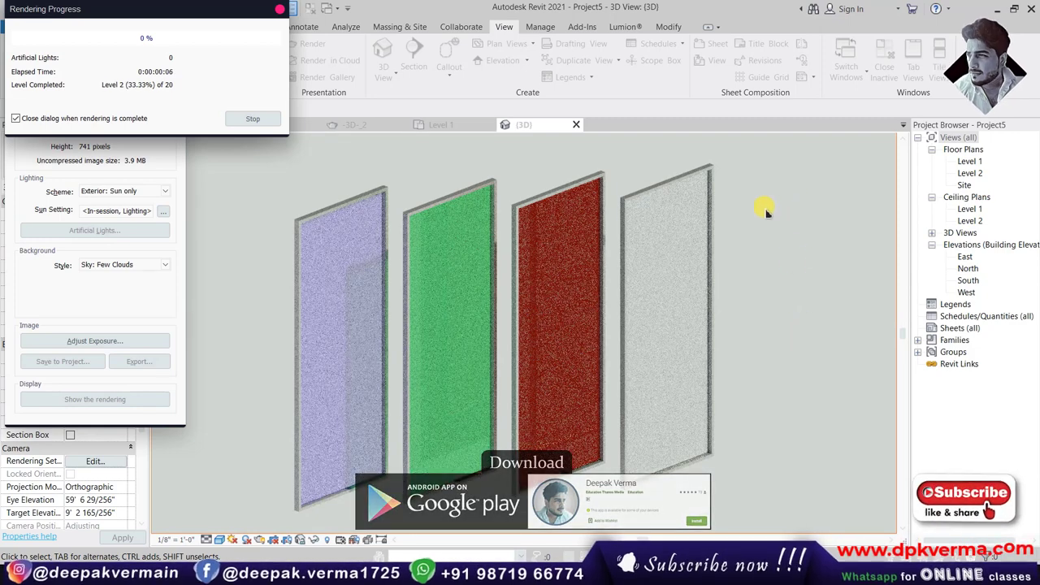
left_click(280, 10)
left_click(550, 291)
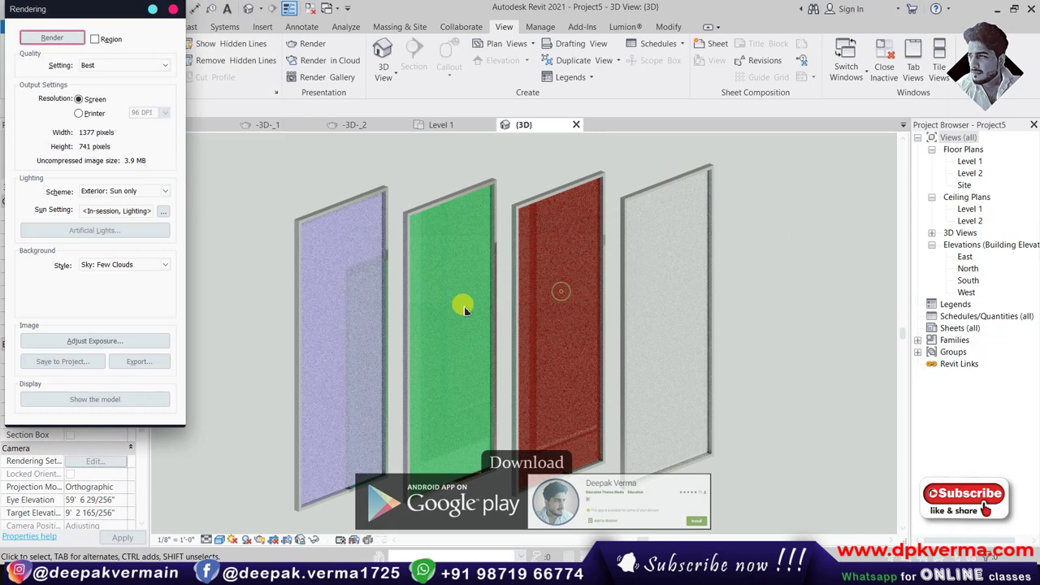
- Set the render background style to a plain White colour
left_click(163, 266)
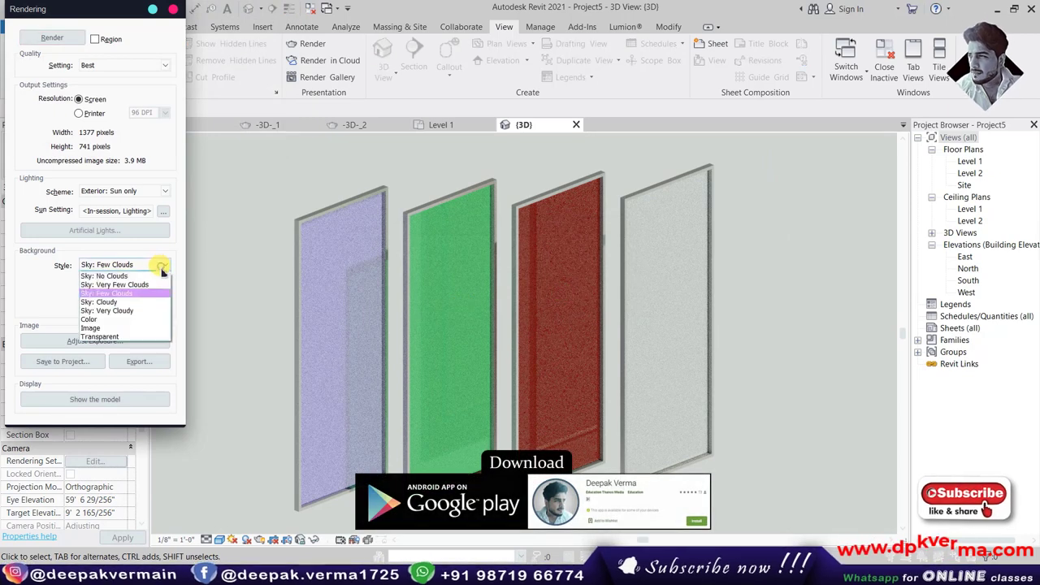
left_click(96, 319)
left_click(128, 292)
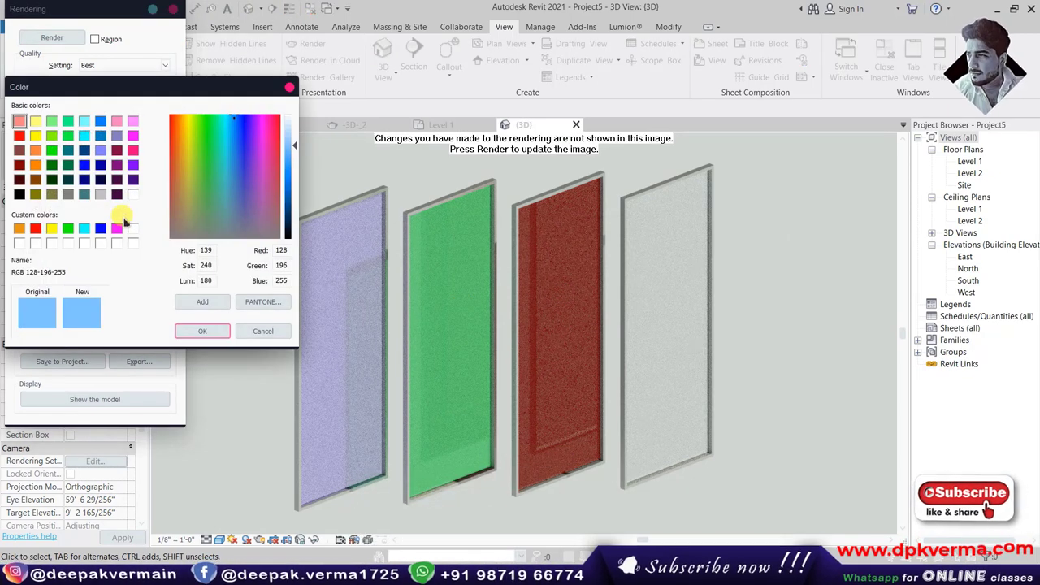
left_click(133, 194)
left_click(199, 331)
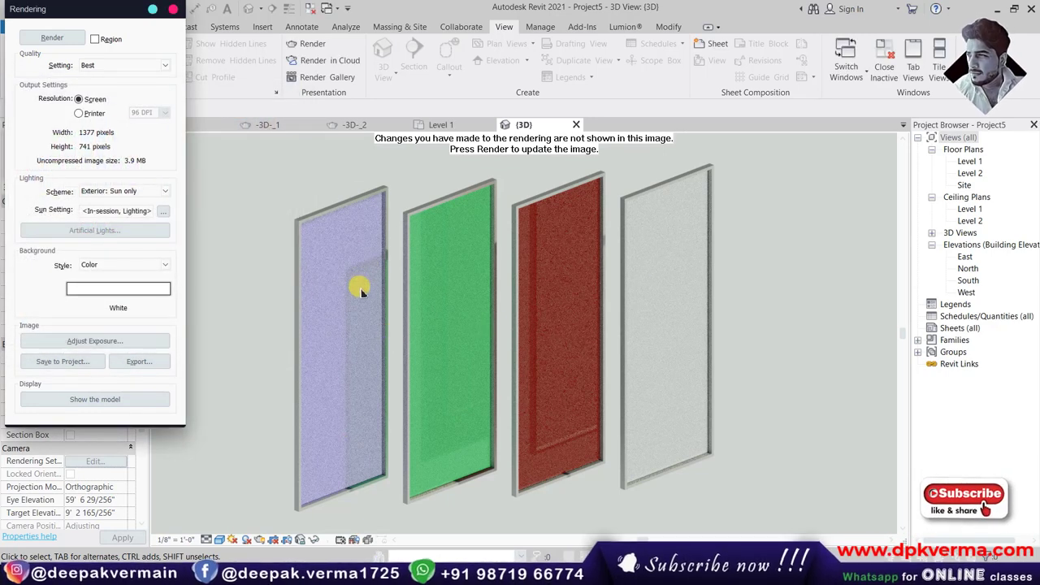
- Re-render with the white background, stop it early, and close the Rendering dialog
left_click(73, 39)
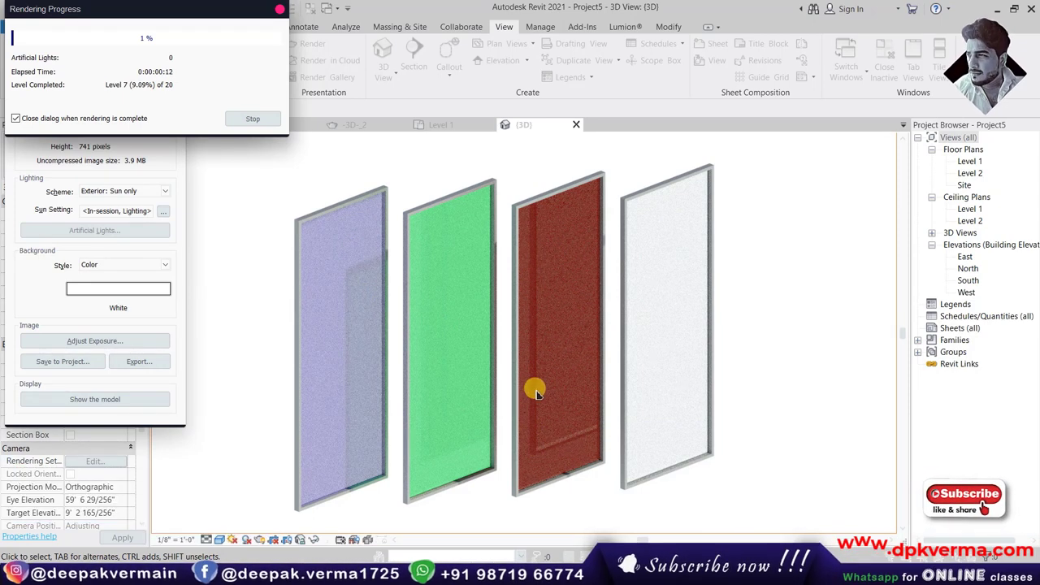
left_click(252, 121)
left_click(550, 294)
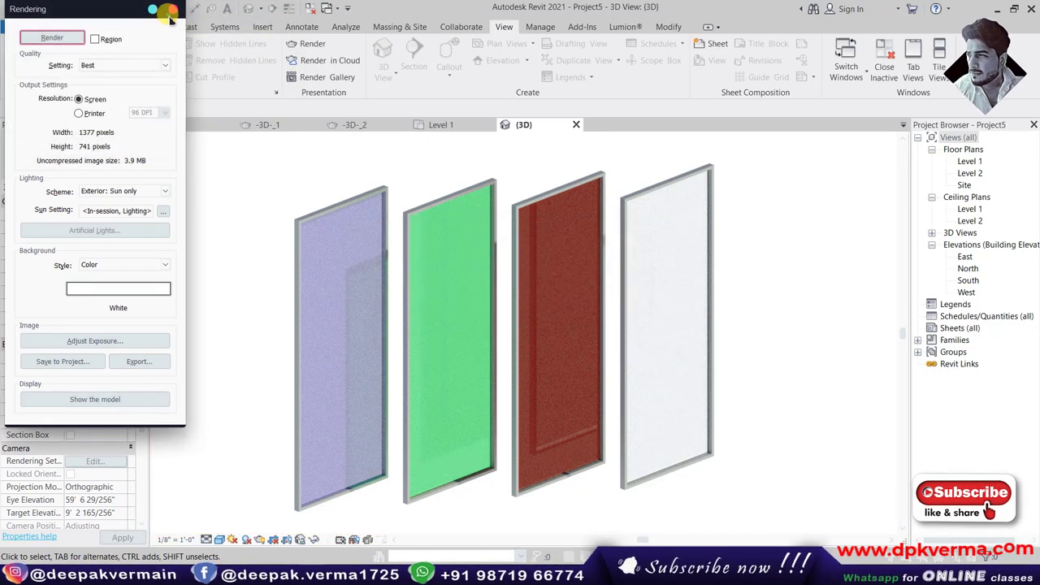
left_click(170, 13)
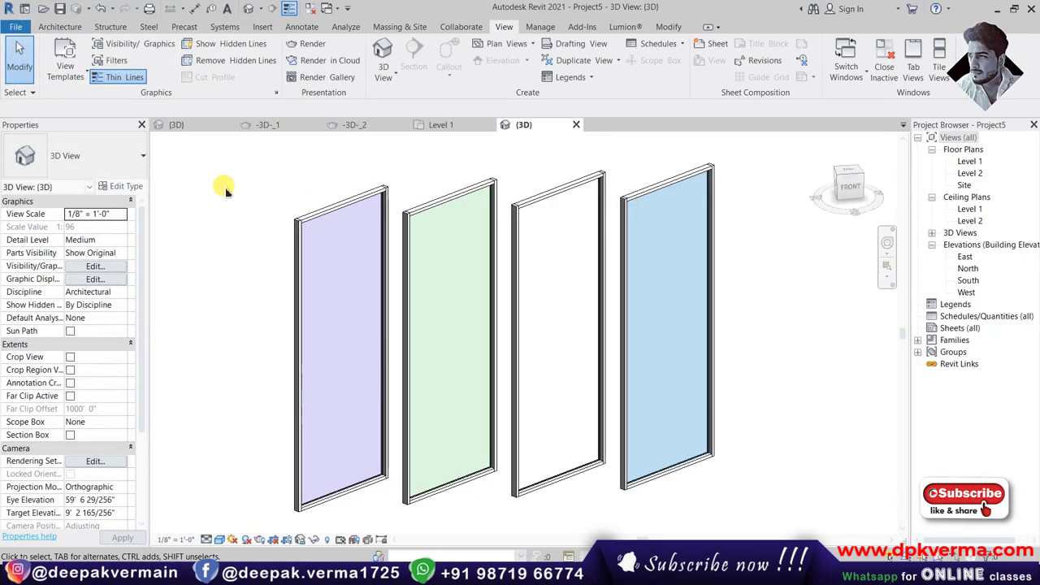
- Open the 1 BLUE material's appearance properties in the Material Browser
left_click(654, 28)
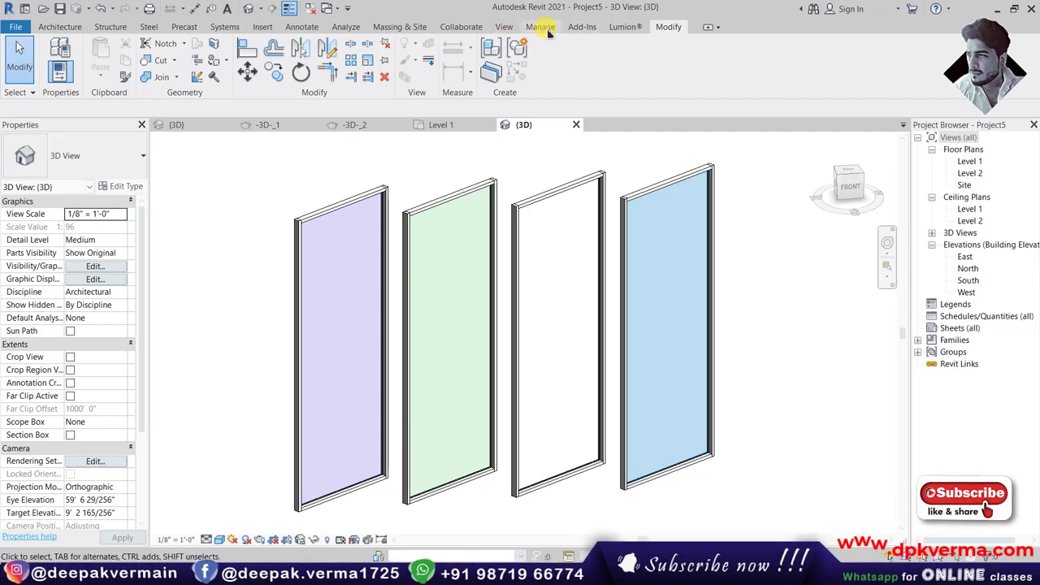
left_click(540, 27)
left_click(59, 53)
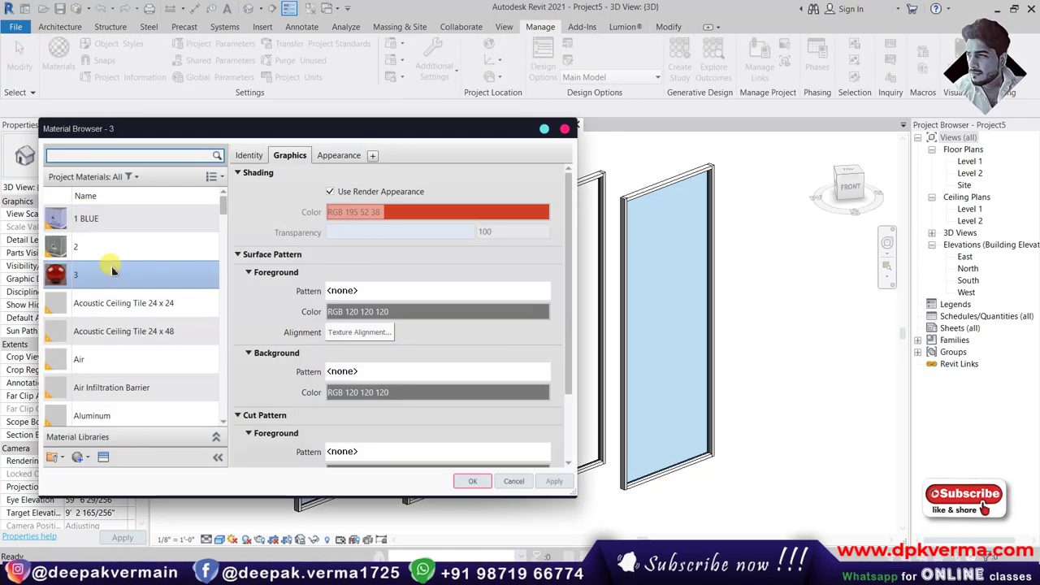
left_click(95, 220)
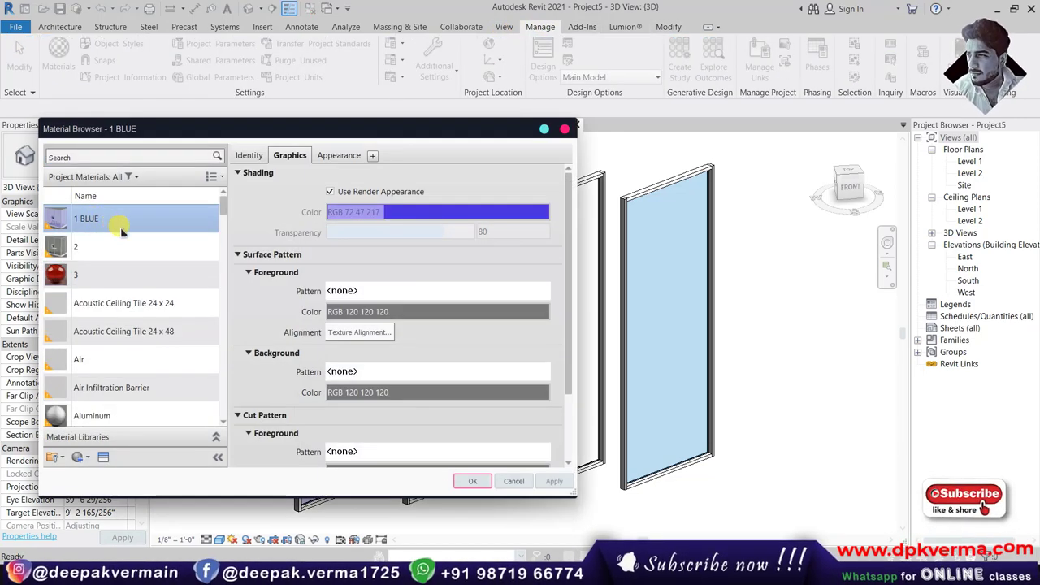
left_click(338, 155)
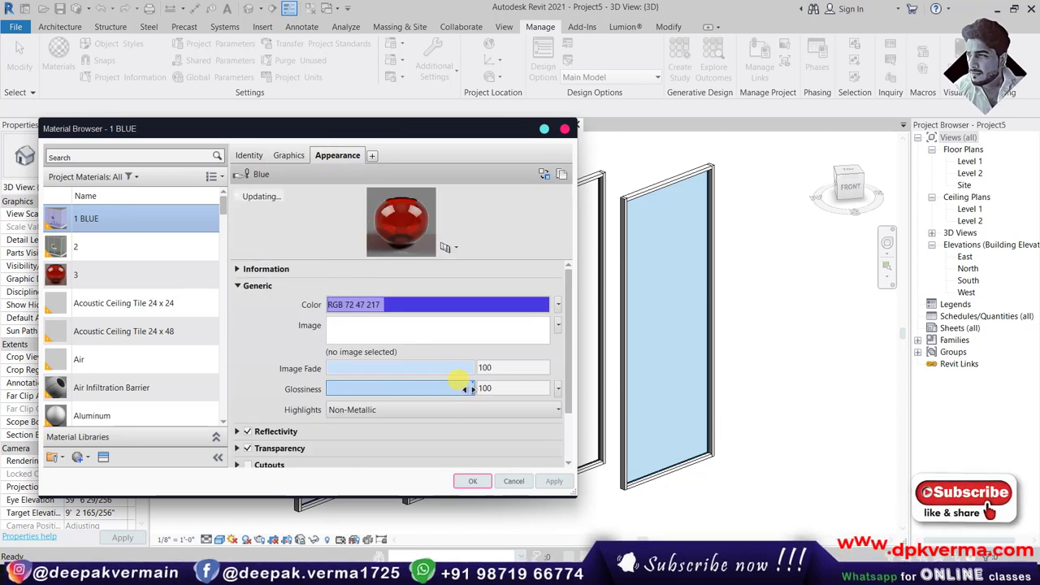
- Set 1 BLUE's glossiness to 98 and expand its Reflectivity settings
left_click_drag(467, 388, 356, 388)
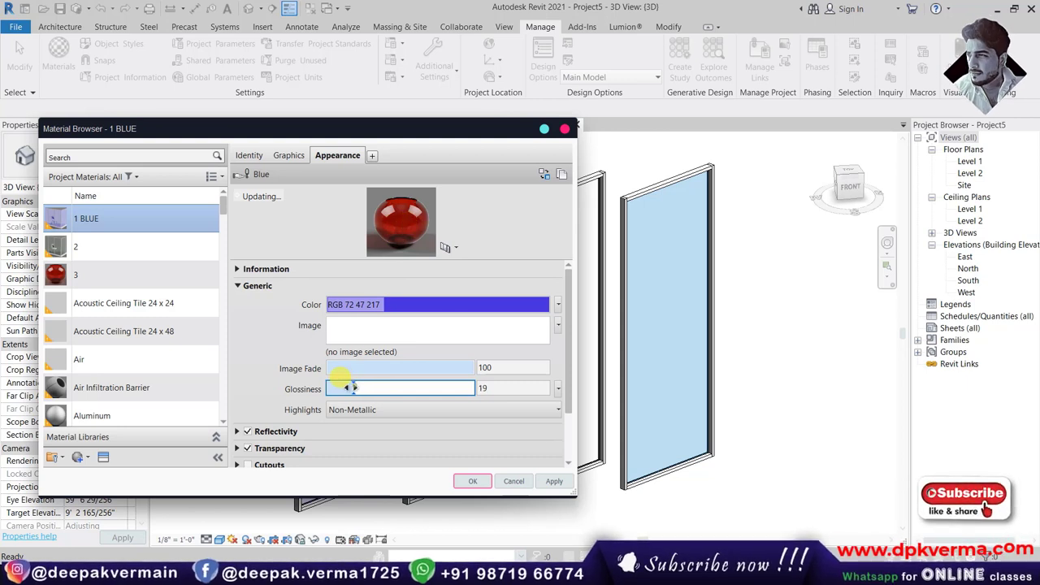
left_click_drag(340, 388, 471, 388)
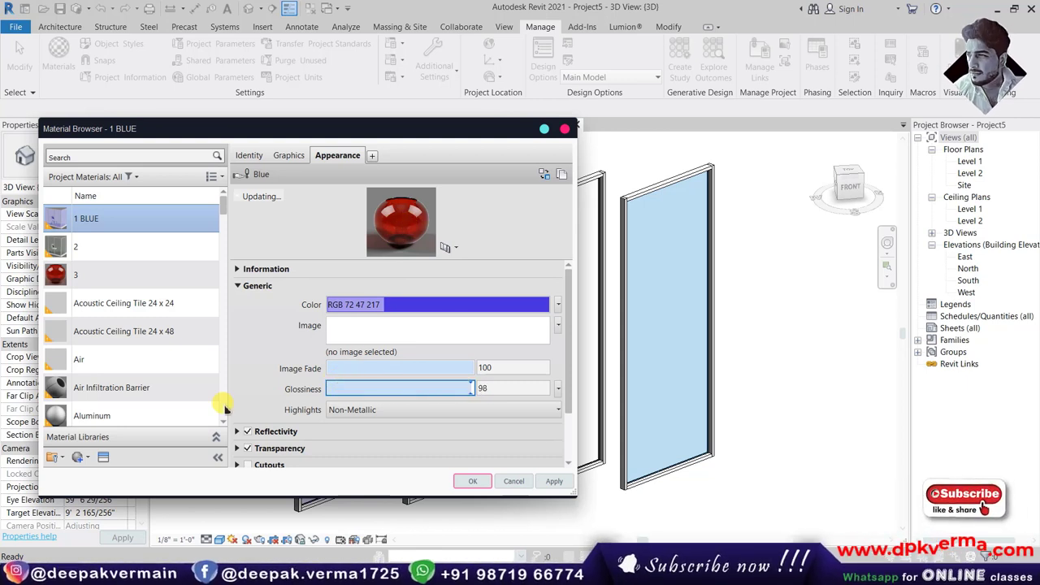
scroll(220, 406, "down", 2)
scroll(242, 399, "down", 1)
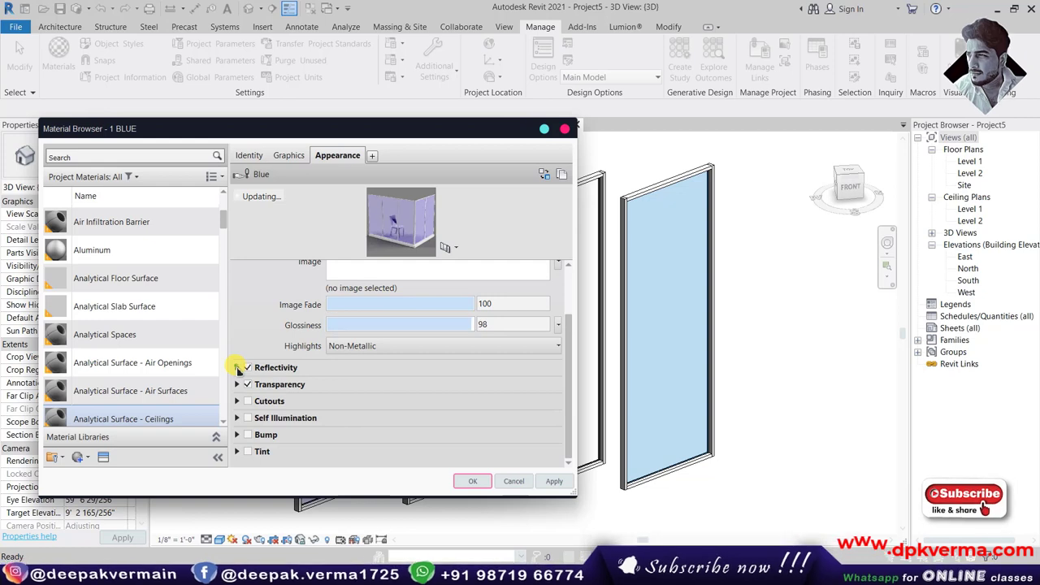
left_click(237, 367)
scroll(162, 274, "up", 3)
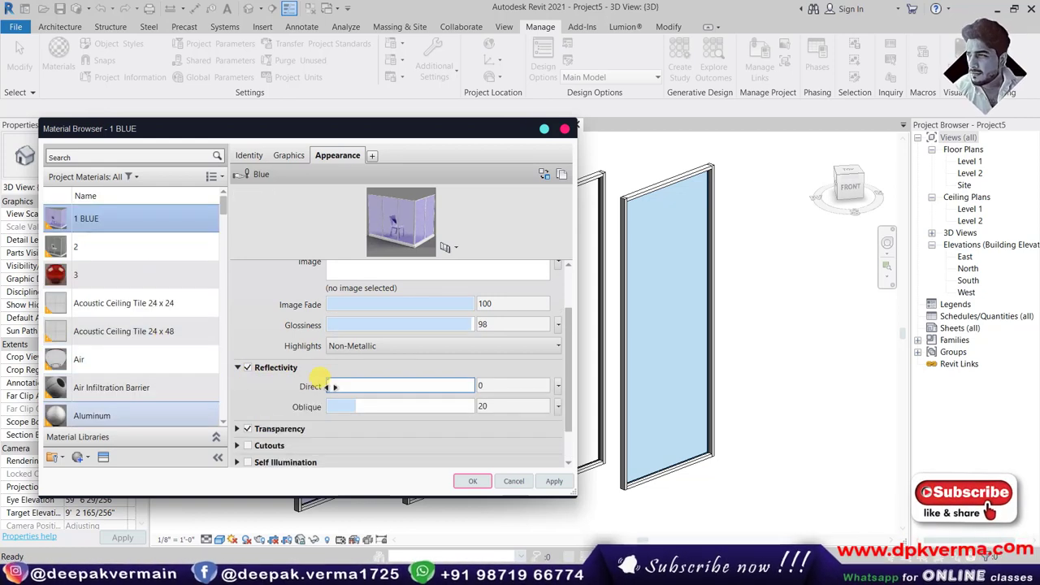
- Set 1 BLUE's direct reflectivity to 7
left_click_drag(330, 387, 391, 386)
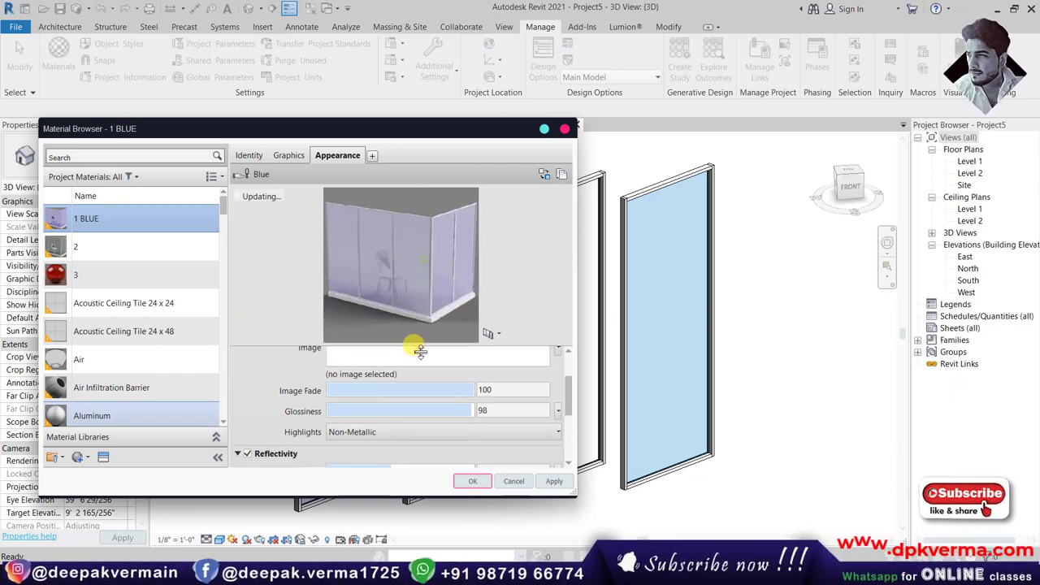
left_click_drag(566, 418, 567, 435)
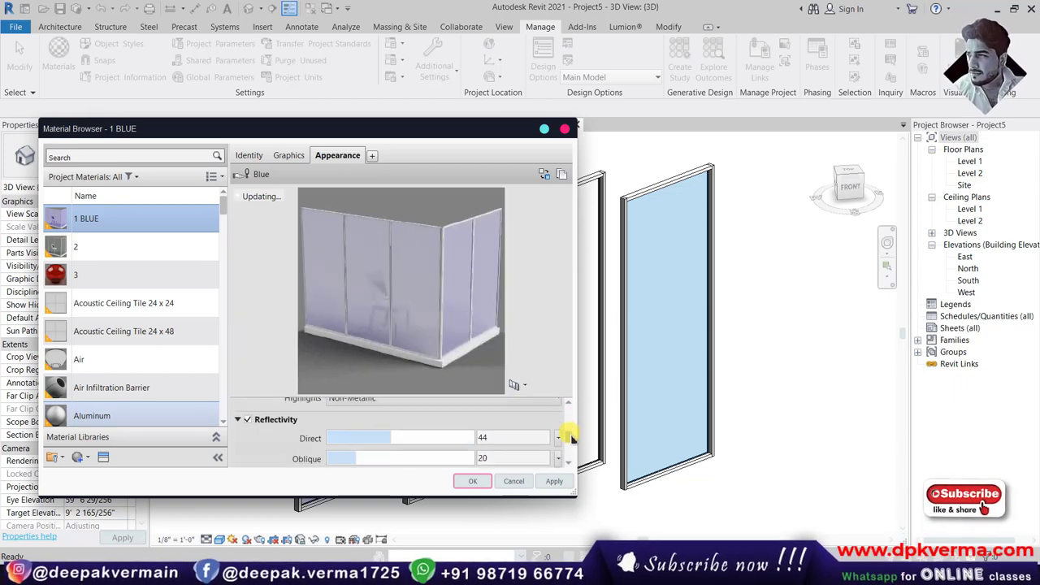
left_click_drag(391, 418, 446, 418)
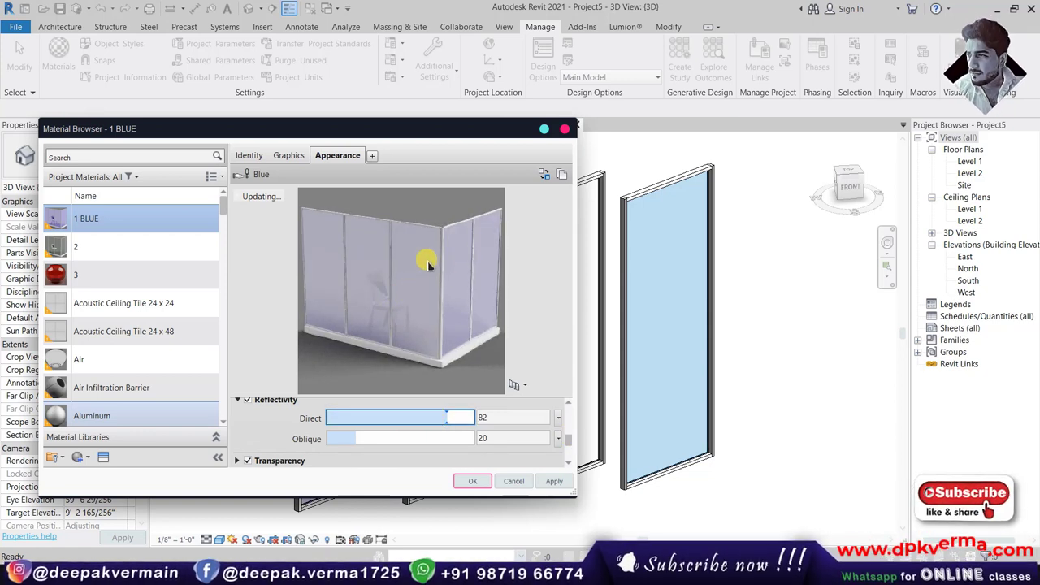
left_click_drag(446, 415, 349, 418)
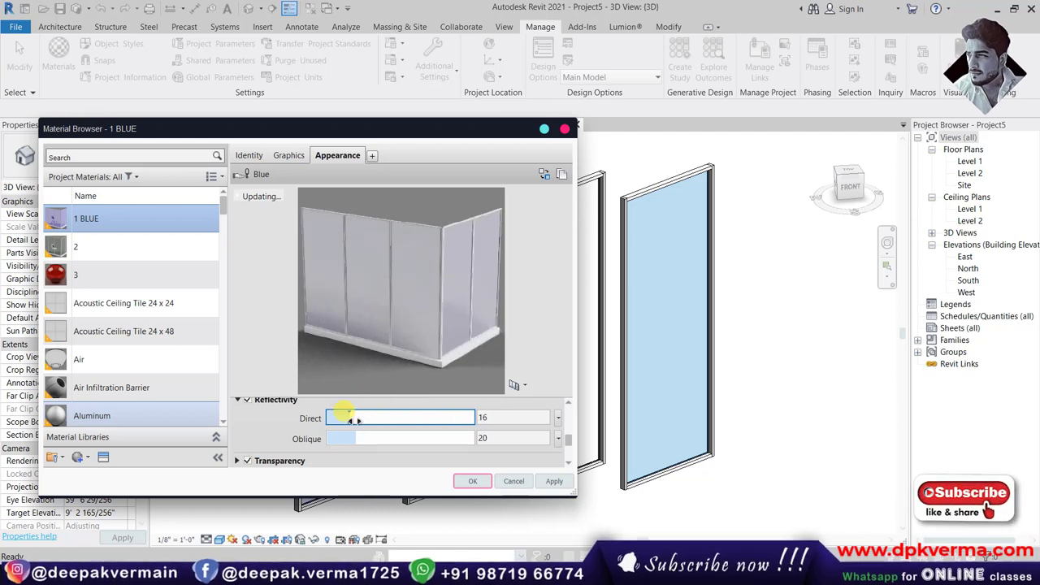
left_click_drag(348, 418, 335, 417)
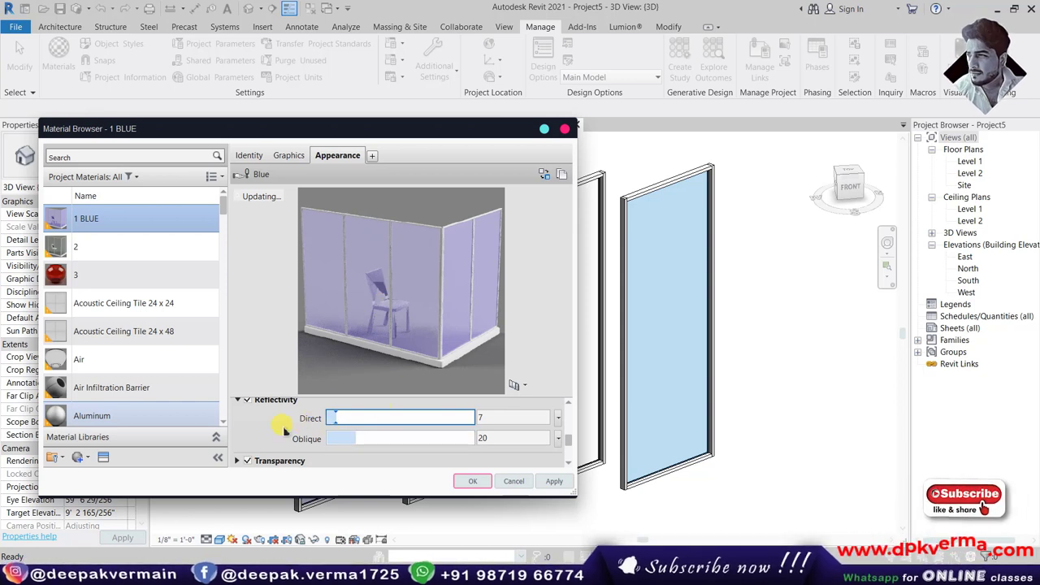
- Set 1 BLUE's transparency amount to 88 and apply the material changes
scroll(279, 431, "down", 1)
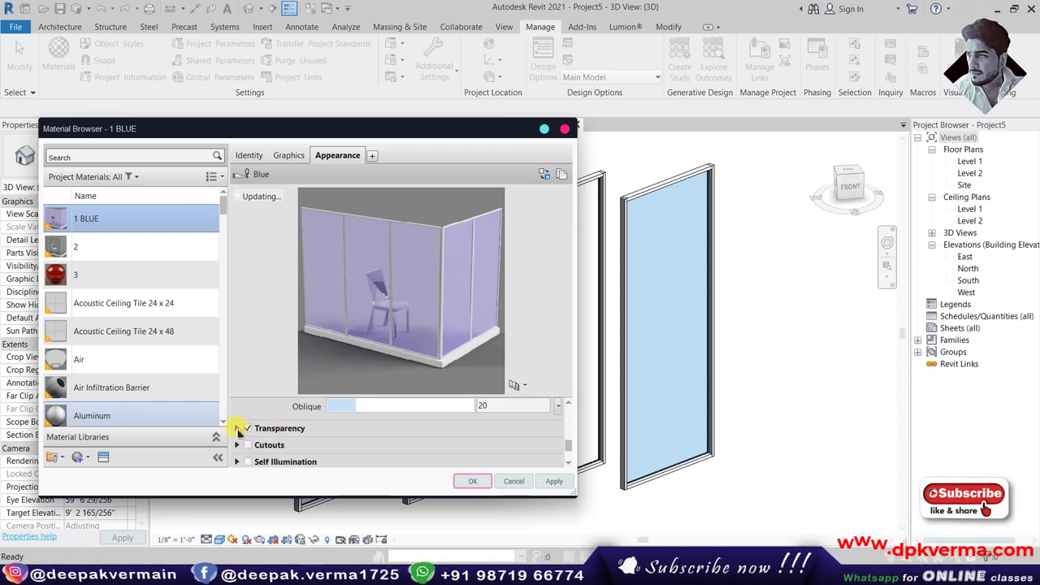
left_click(237, 428)
mouse_move(440, 424)
left_mouse_down()
mouse_move(348, 427)
mouse_move(485, 421)
left_mouse_up()
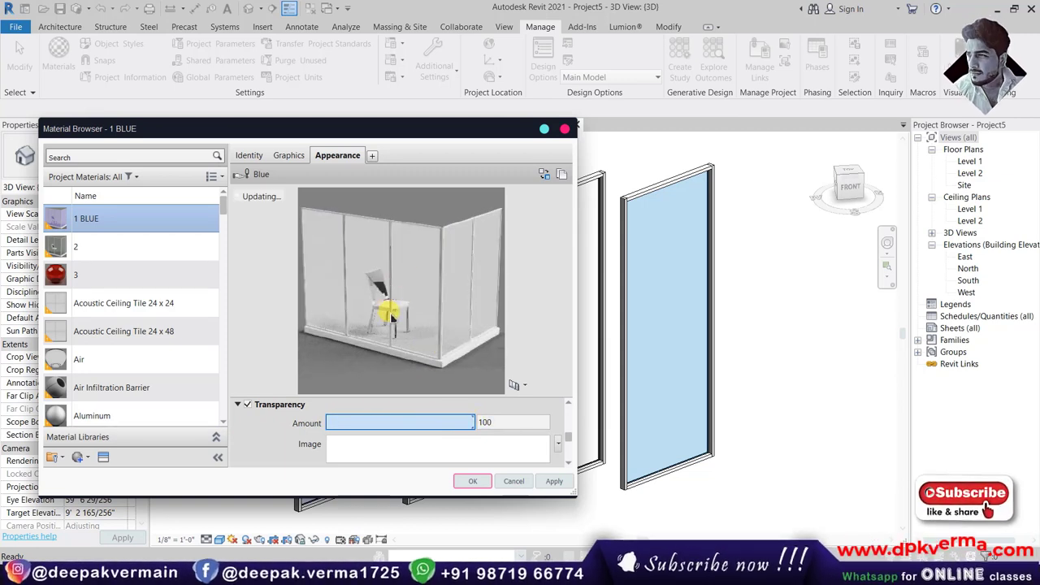
left_click_drag(461, 423, 455, 423)
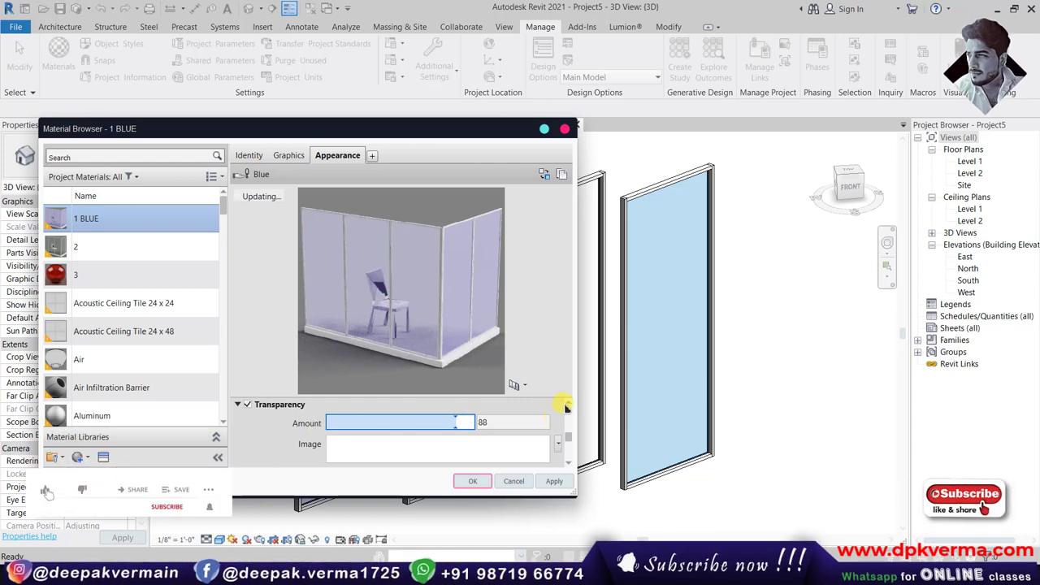
scroll(555, 395, "down", 3)
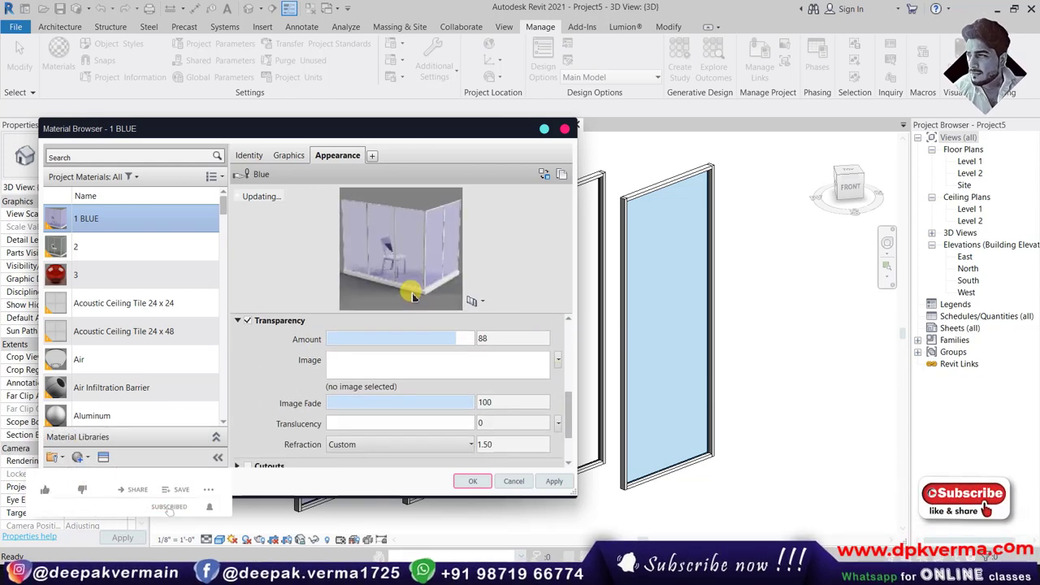
left_click(475, 481)
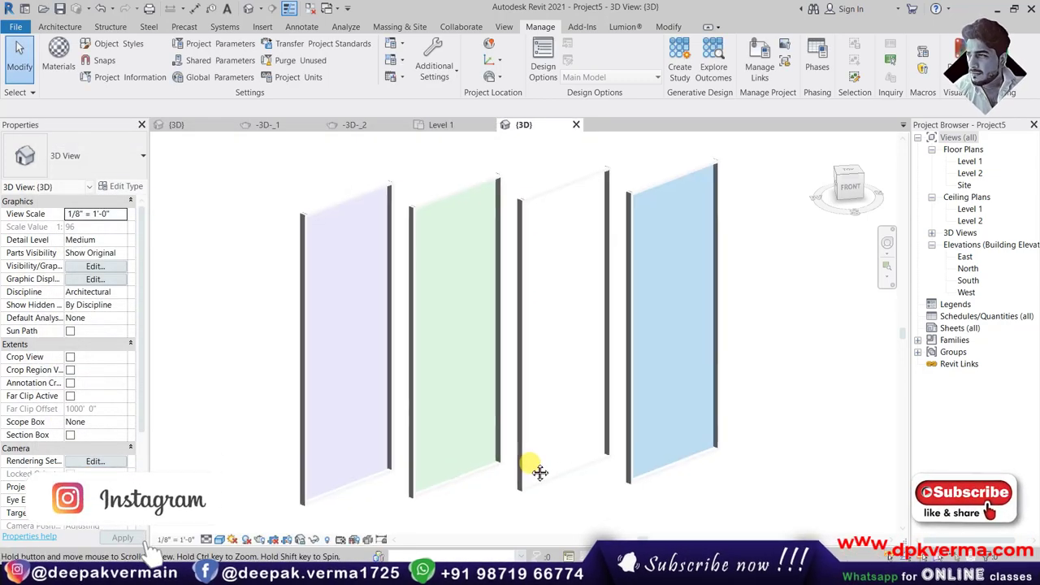